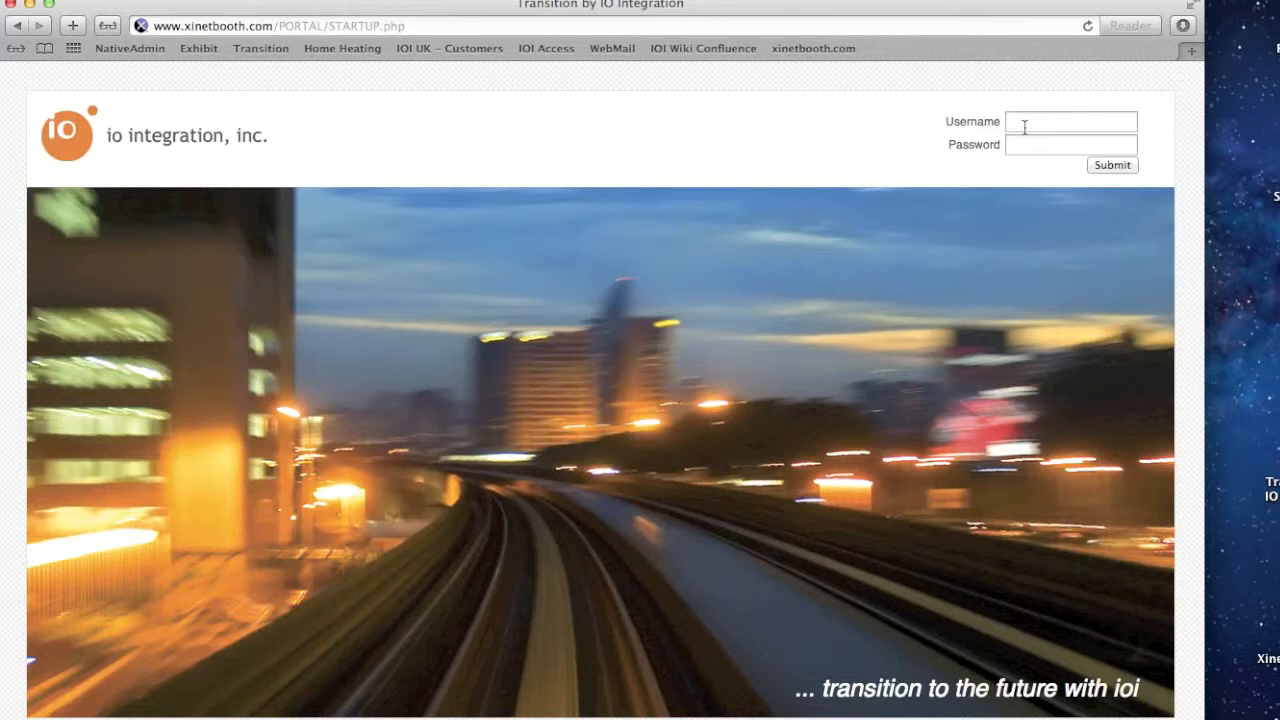
Log in to the portal with the account username and password
text(demo)
key(Tab)
text(demo)
click(1108, 166)
click(706, 157)
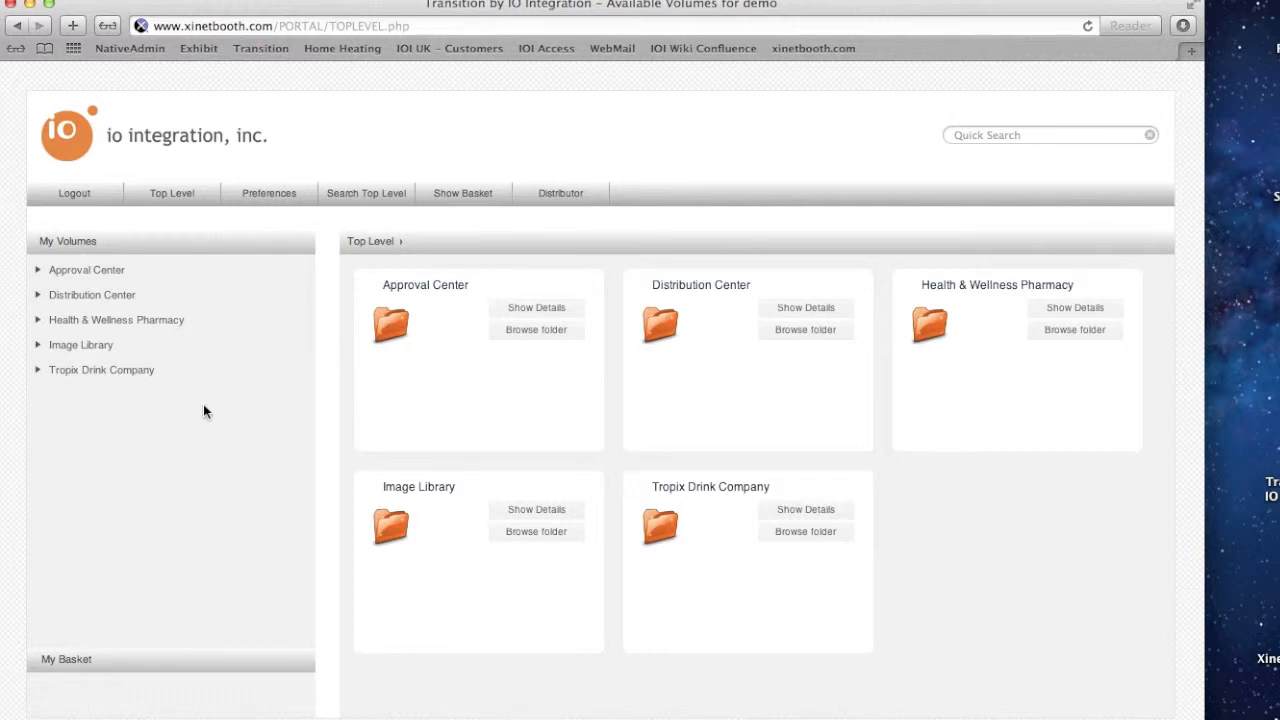
Open the Tropix Drink Company TV Spots folder and add Tropix_v4.4.mov to the basket
click(79, 378)
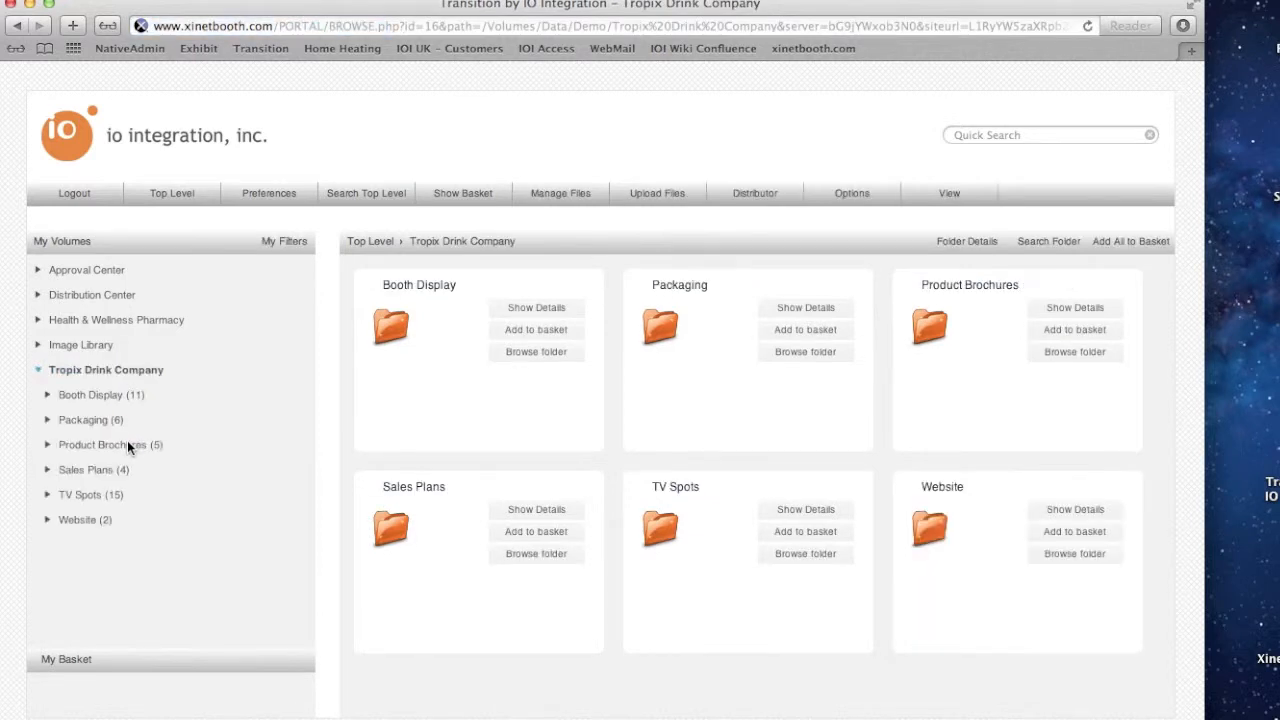
click(82, 497)
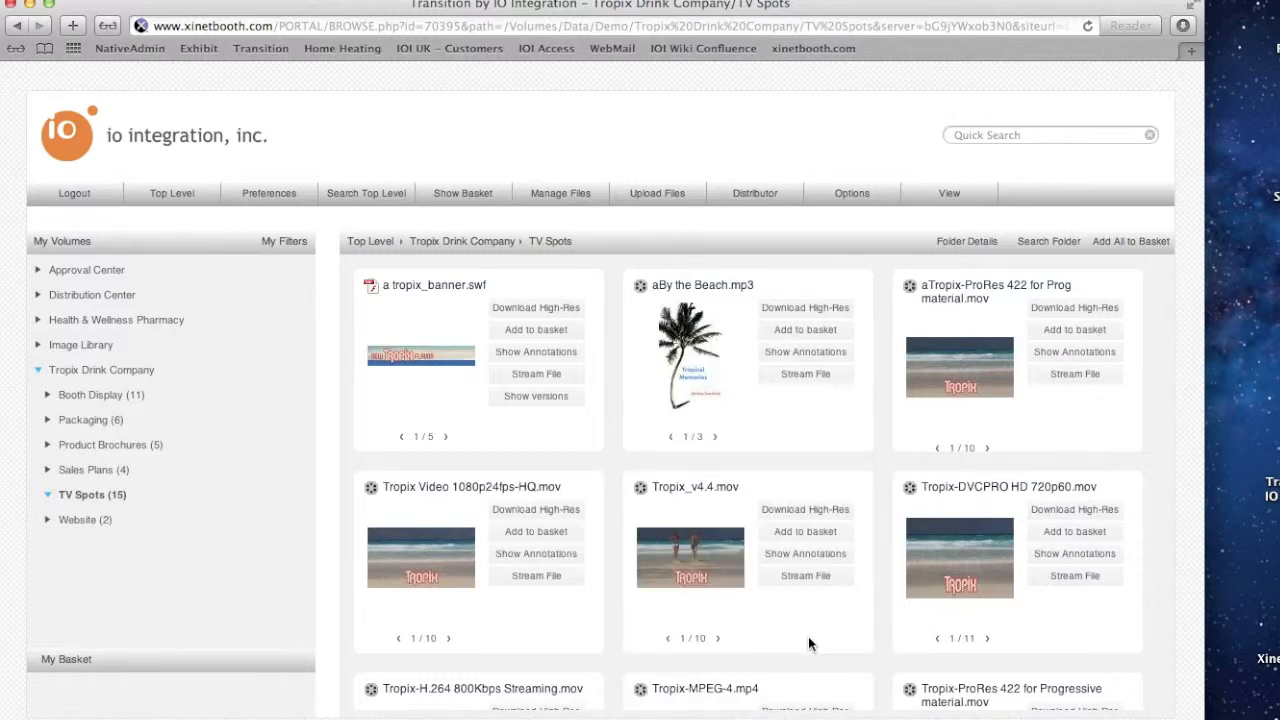
scroll(808, 636, down, 5)
scroll(808, 636, up, 3)
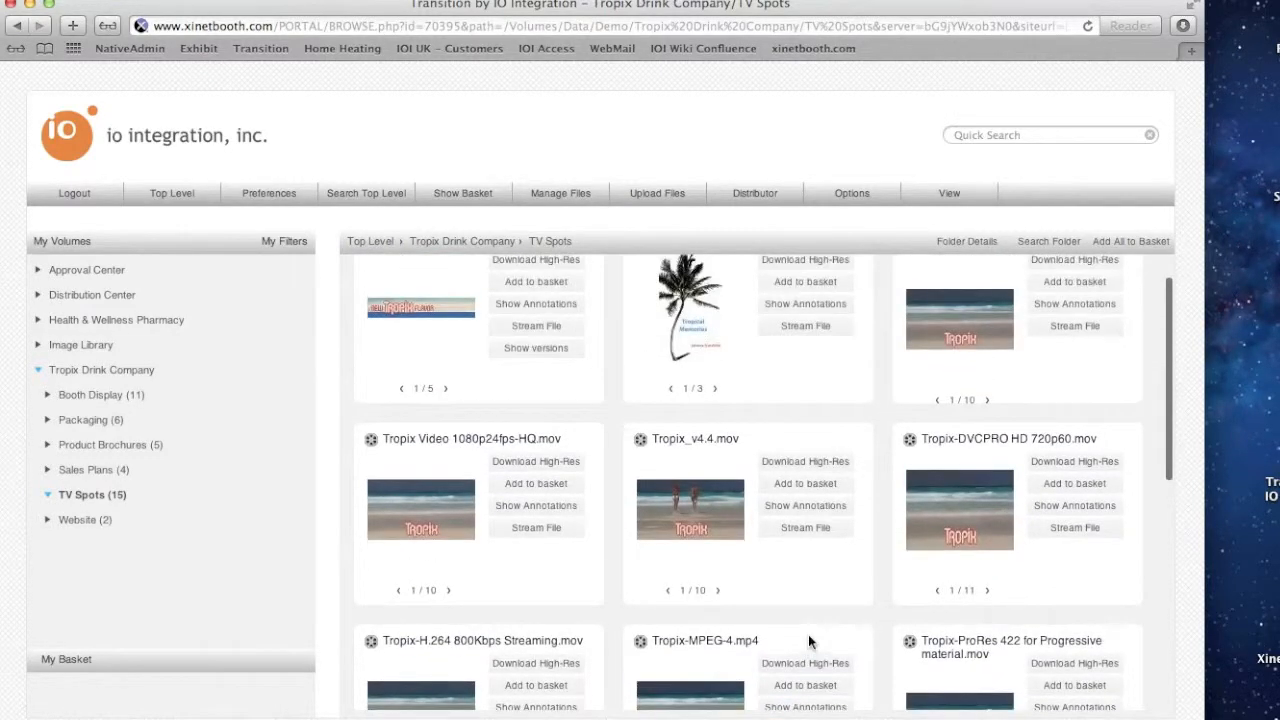
click(768, 488)
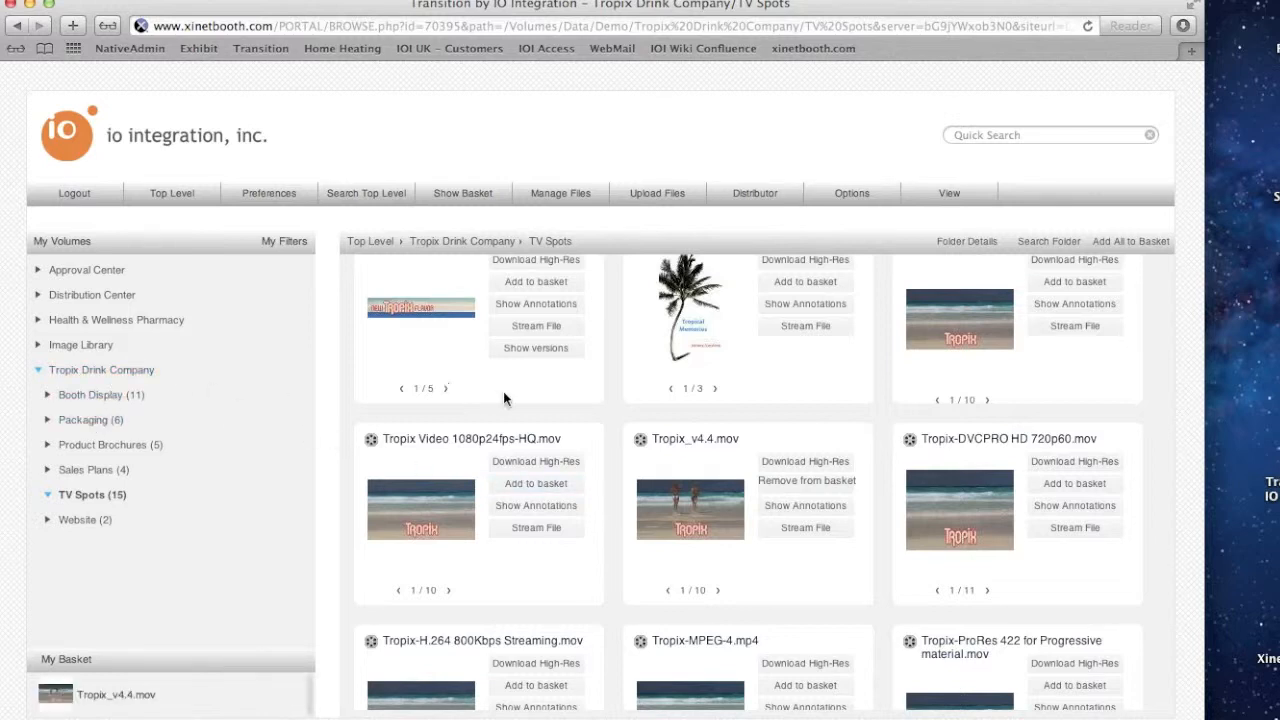
Add aBy the Beach.mp3 from the TV Spots folder to the basket
scroll(515, 393, up, 1)
mouse_move(690, 358)
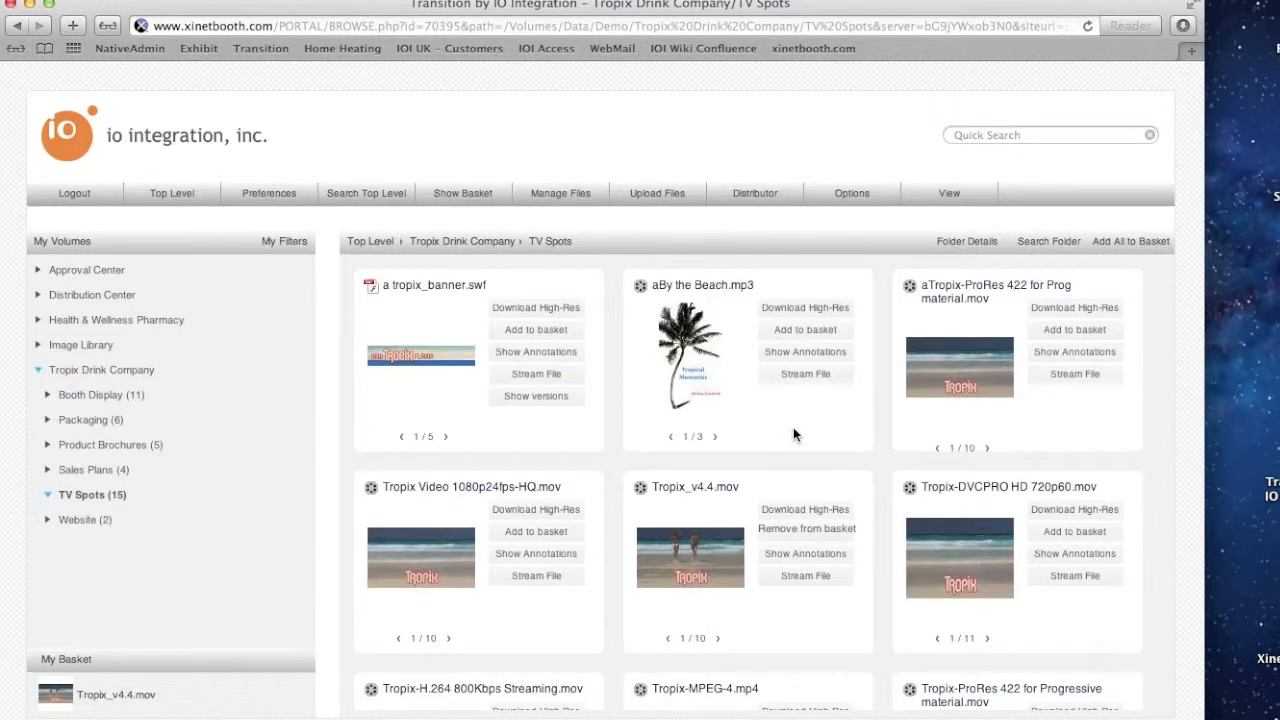
click(772, 334)
Open the Product Brochures Links folder and add snorklinggirl.psd to the basket
click(80, 449)
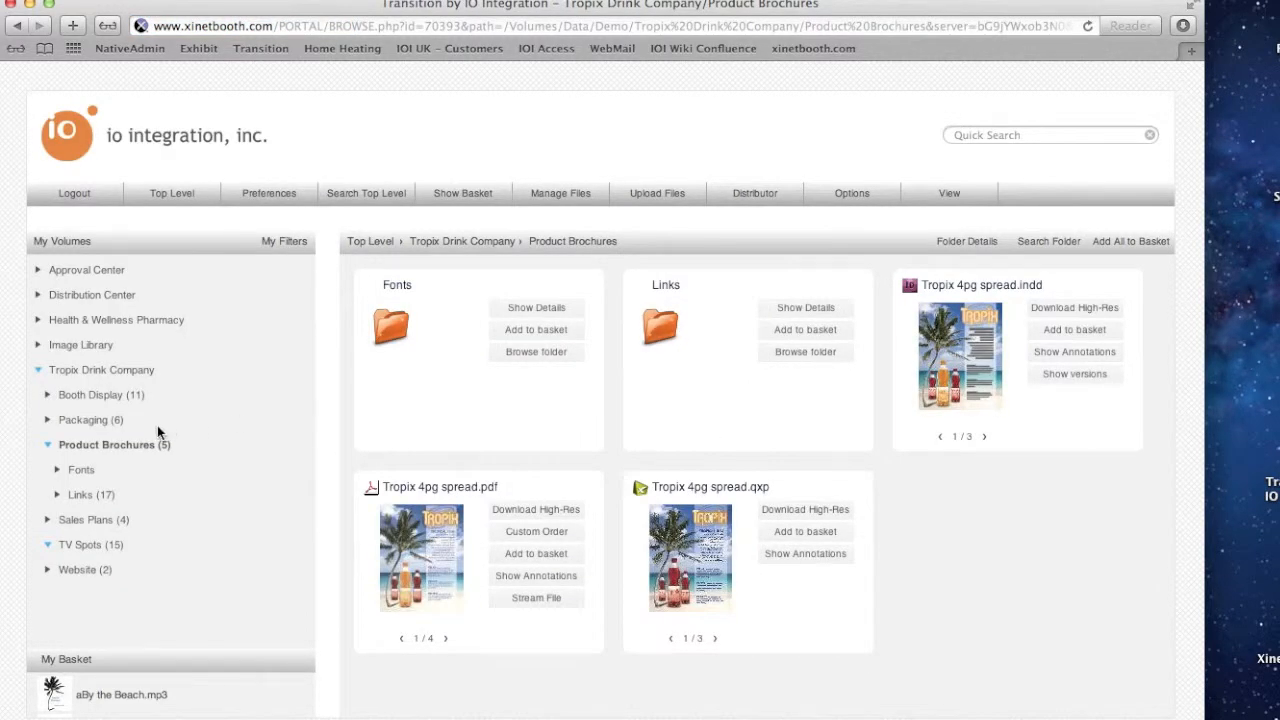
click(660, 328)
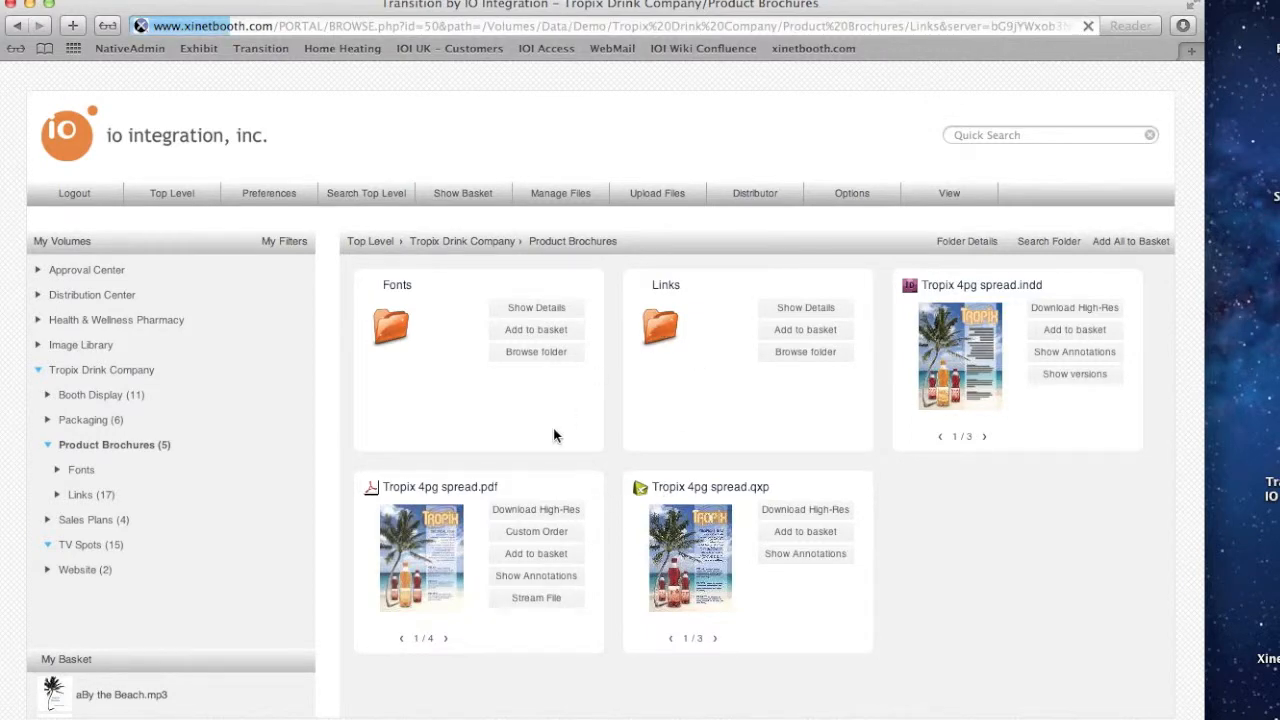
scroll(694, 586, down, 5)
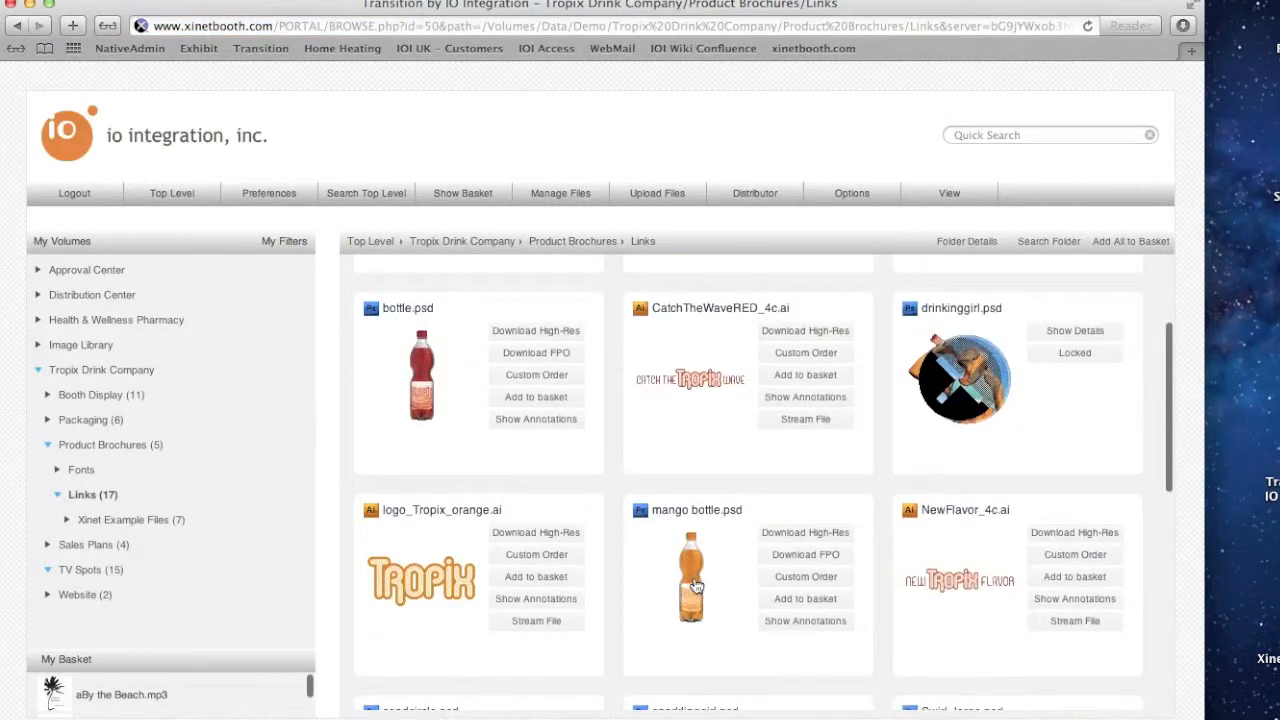
scroll(694, 586, down, 5)
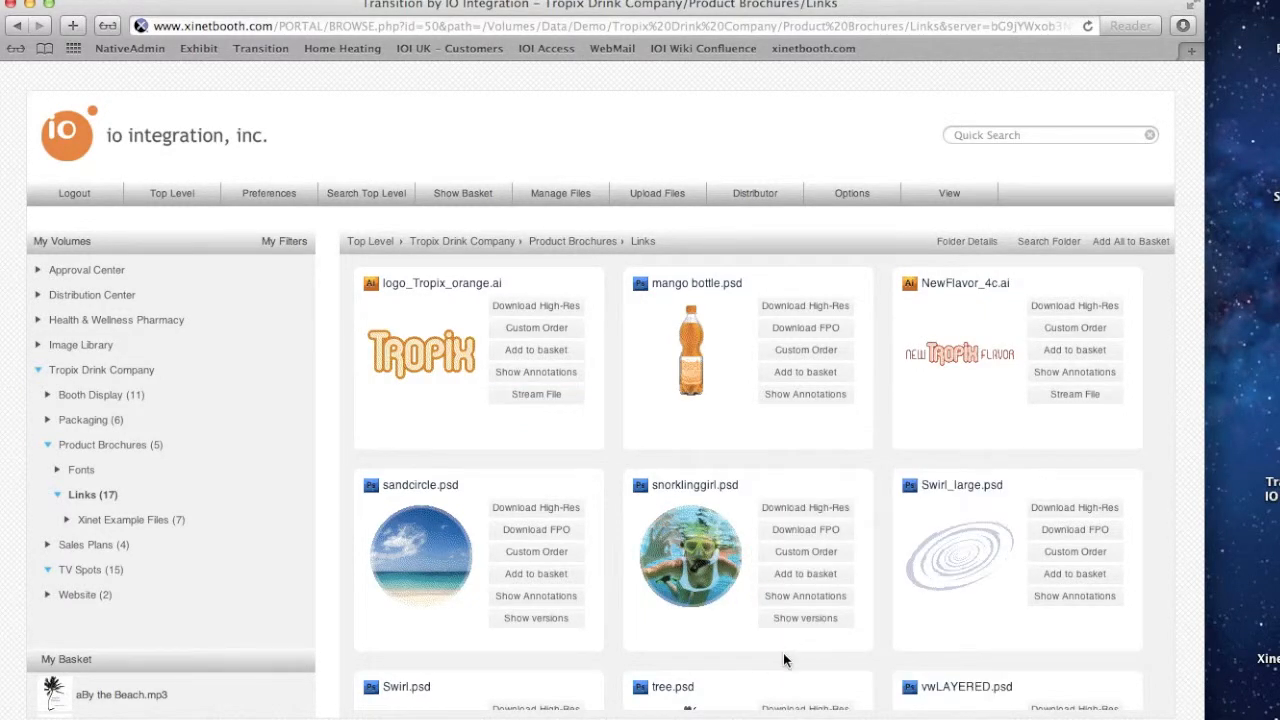
click(776, 578)
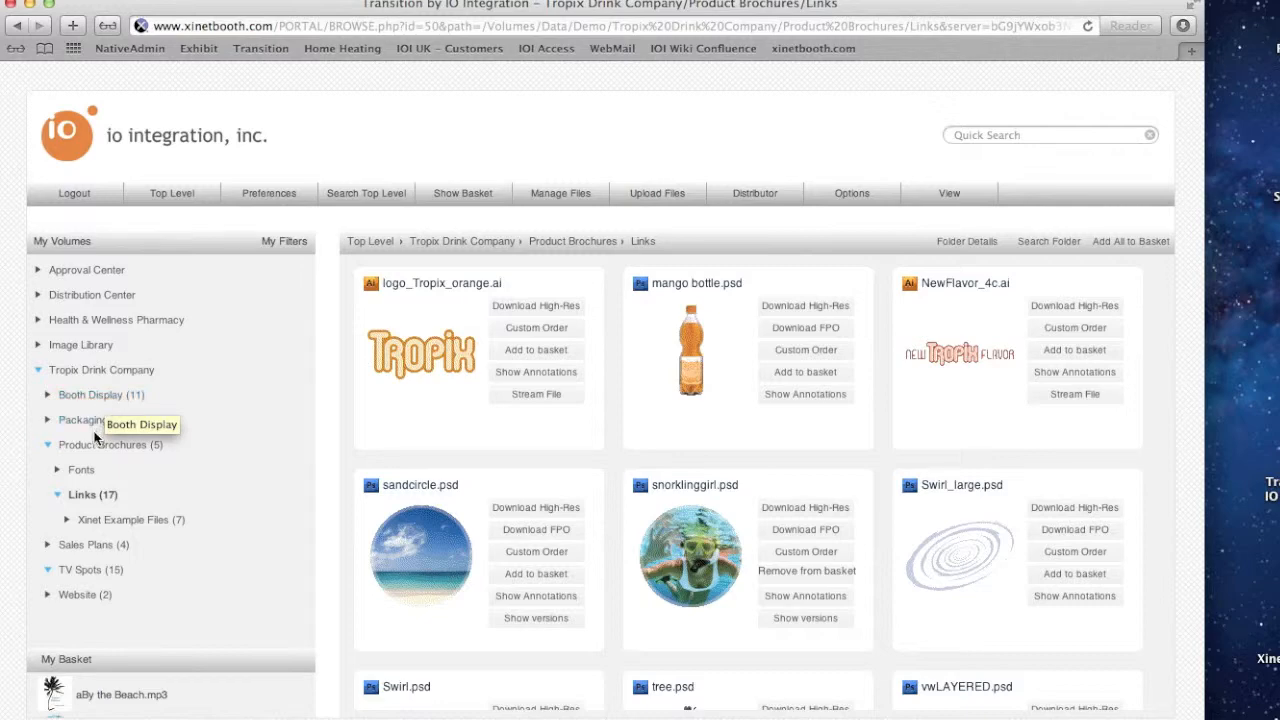
Open the Sales Plans folder and add Sales Prezo Tropix.pptx to the basket
click(84, 547)
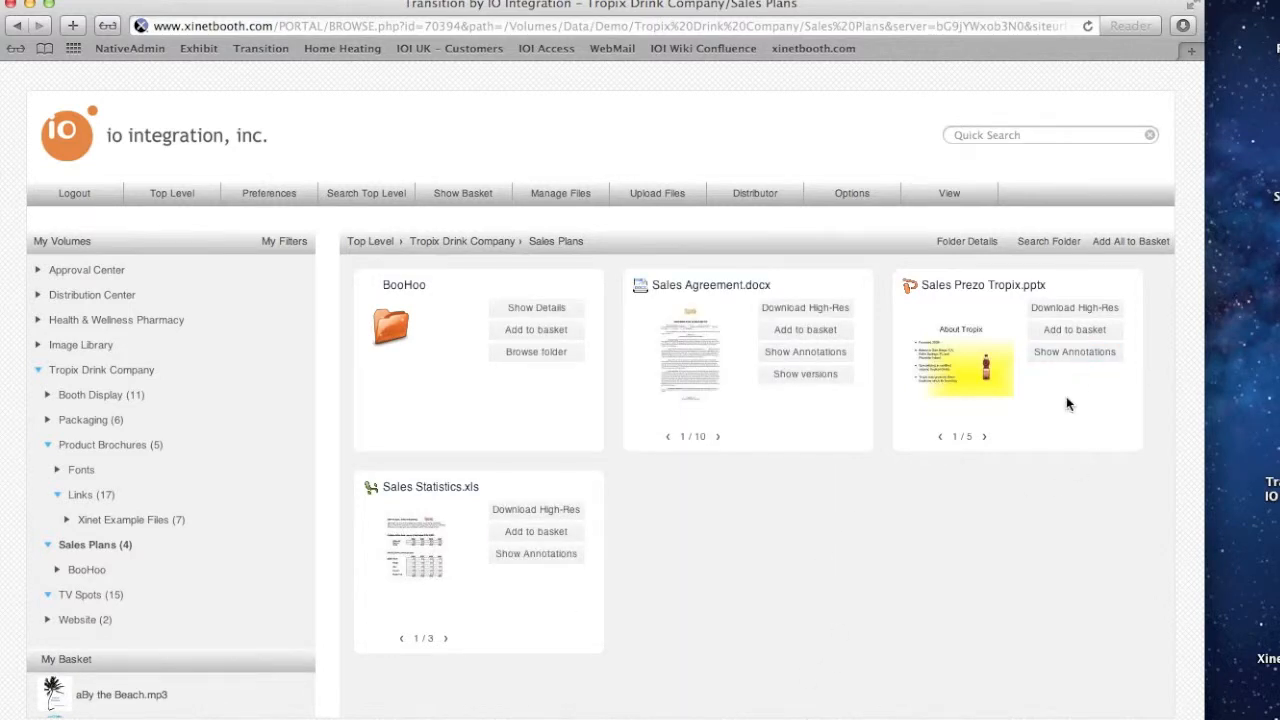
click(1038, 335)
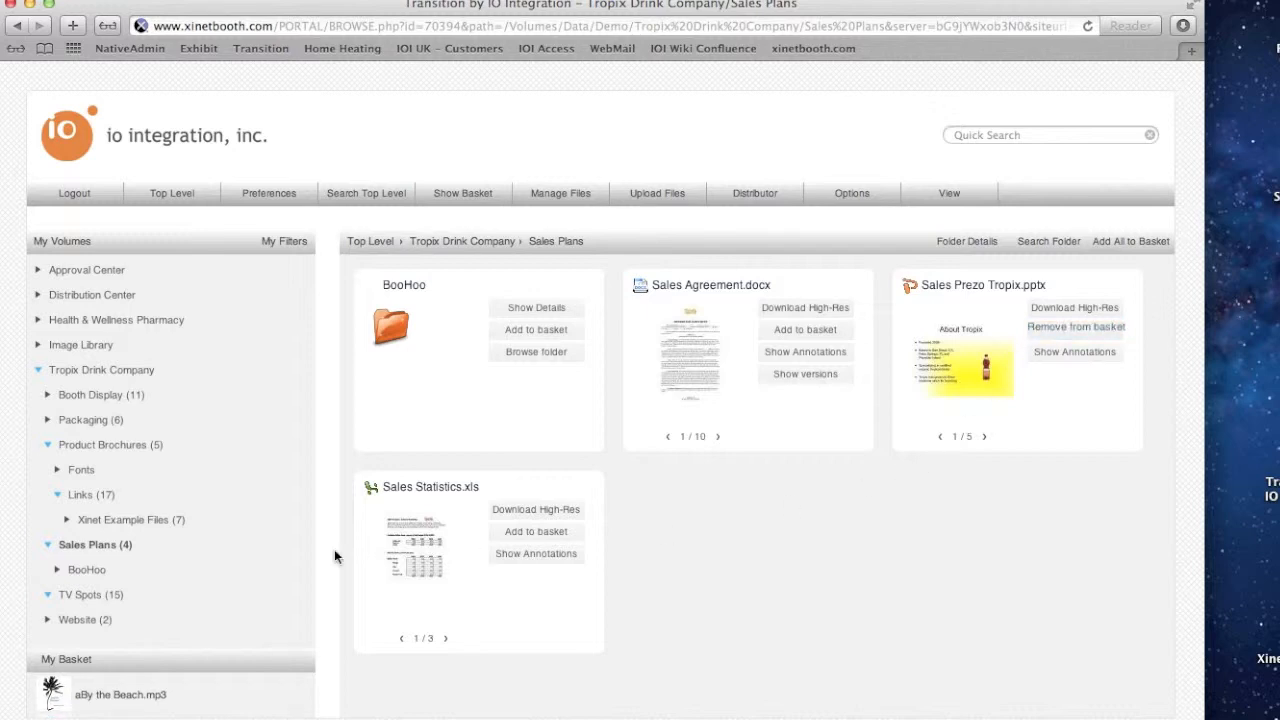
Open the basket and launch the Video Reel Generator for its items
click(466, 195)
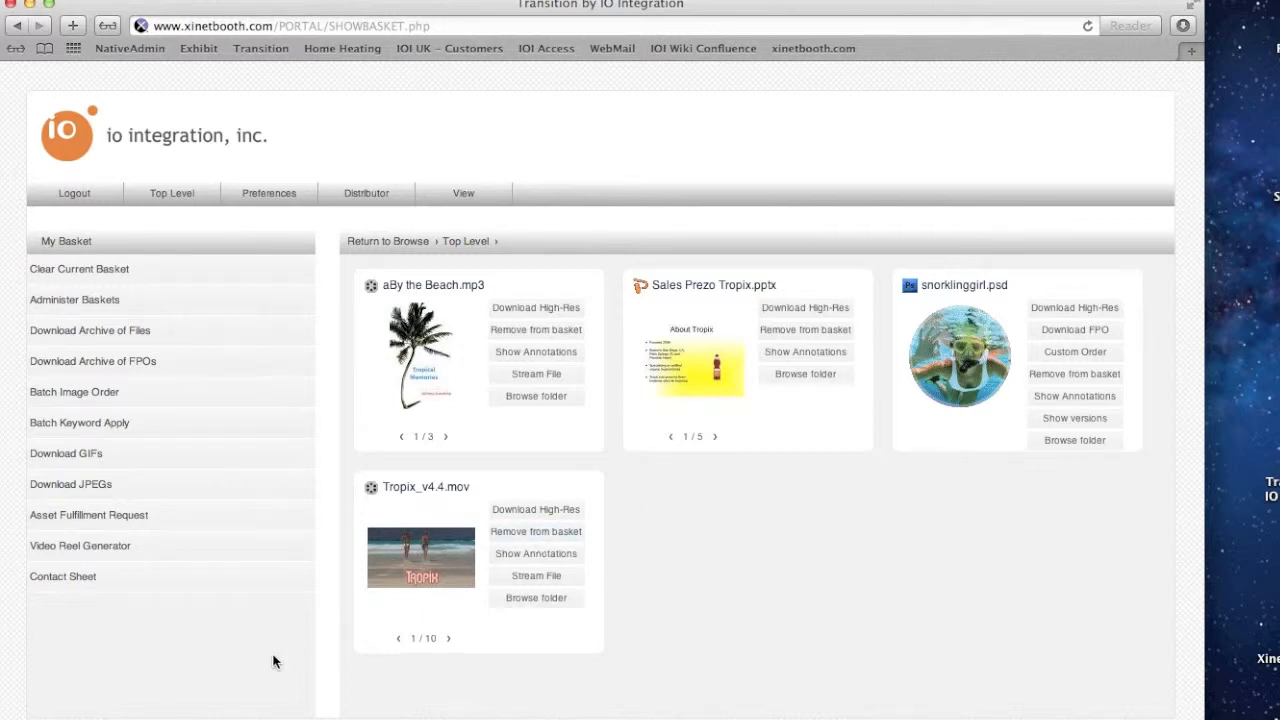
click(89, 556)
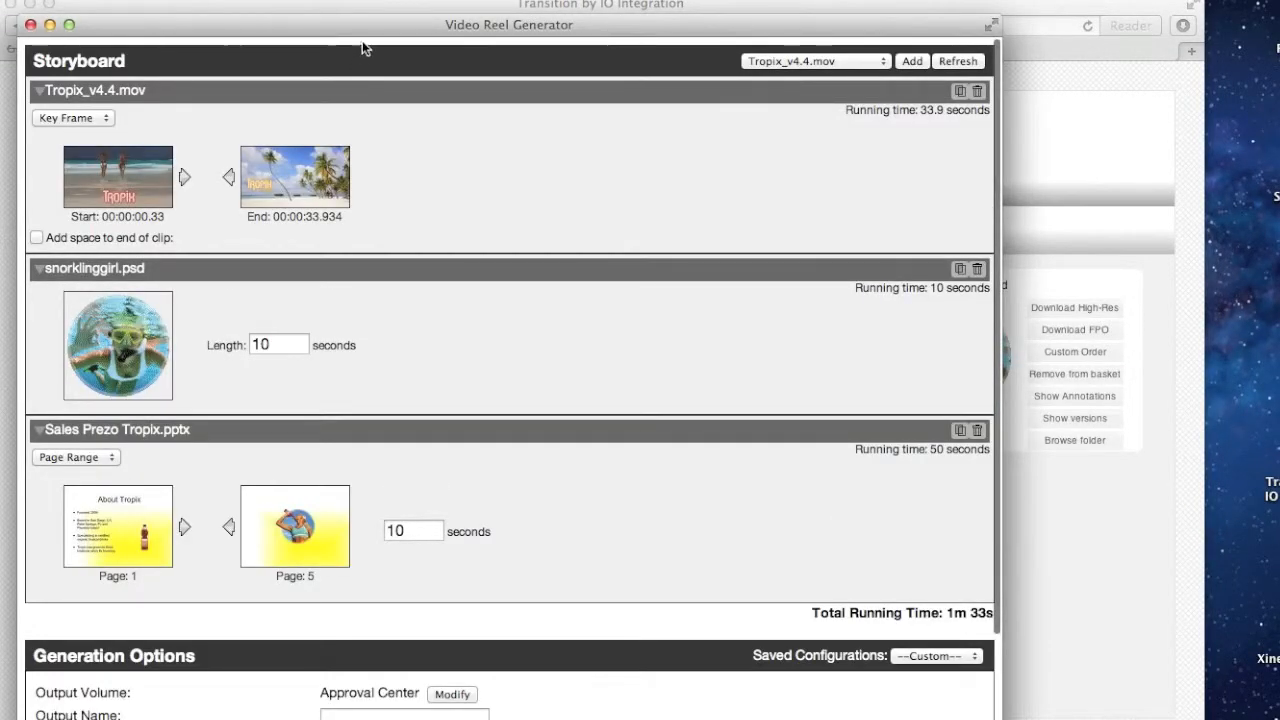
drag(378, 31, 487, 9)
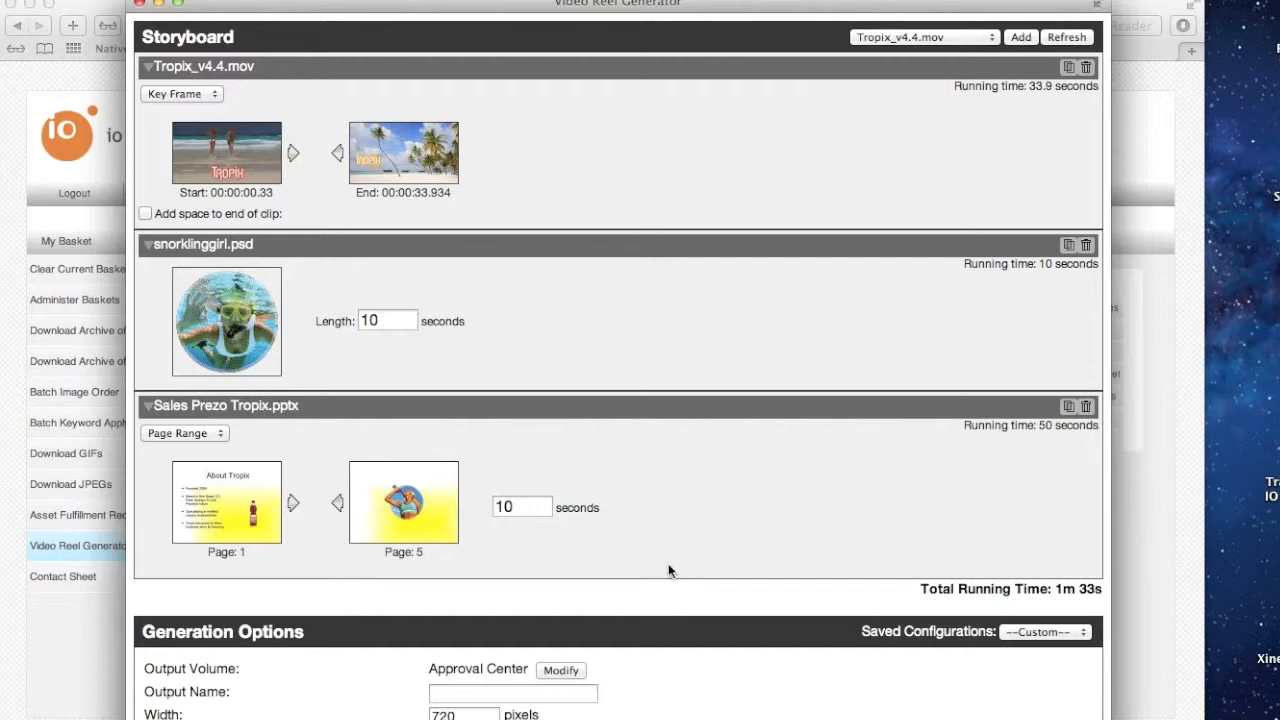
Review the generation options and the replacement audio choices
scroll(668, 565, down, 3)
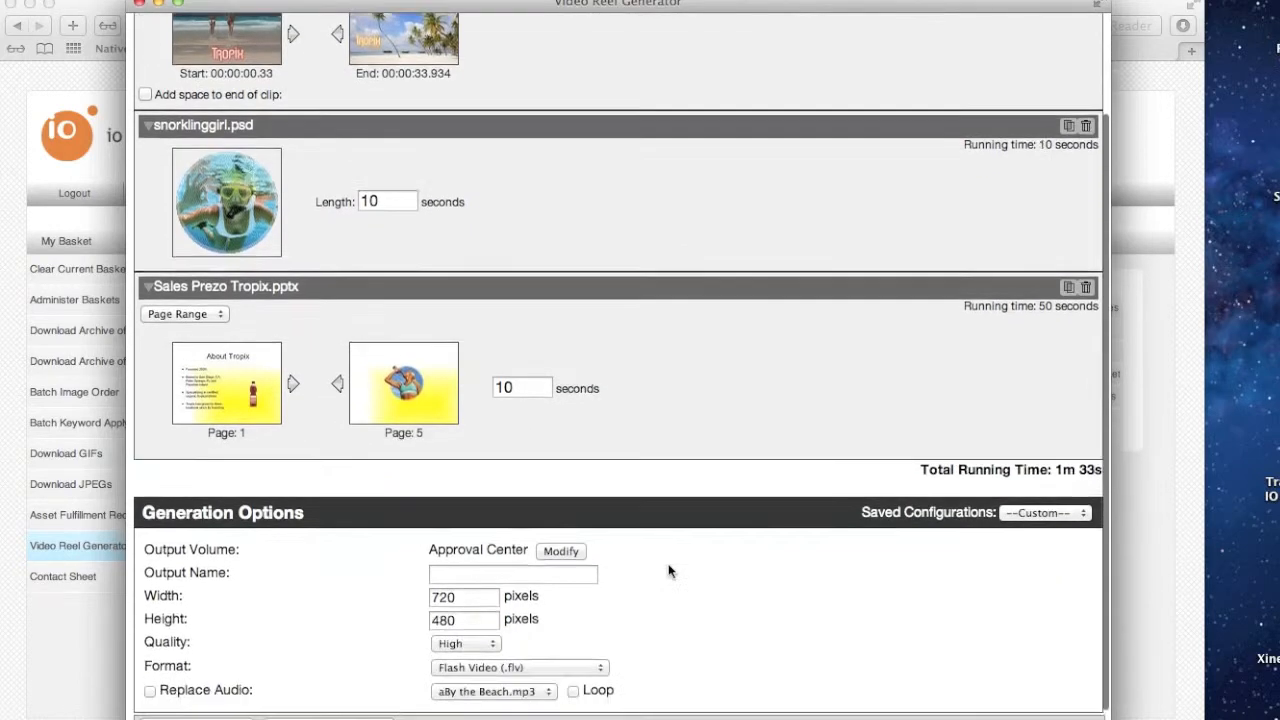
click(490, 672)
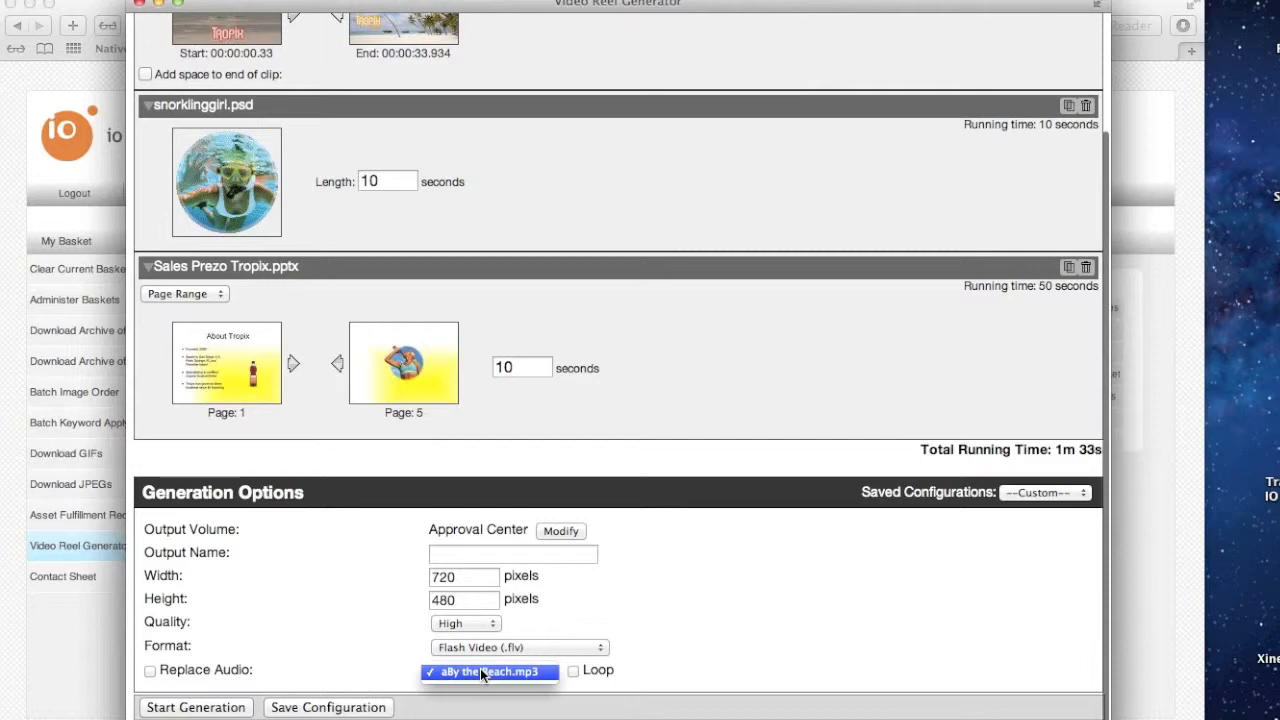
click(490, 672)
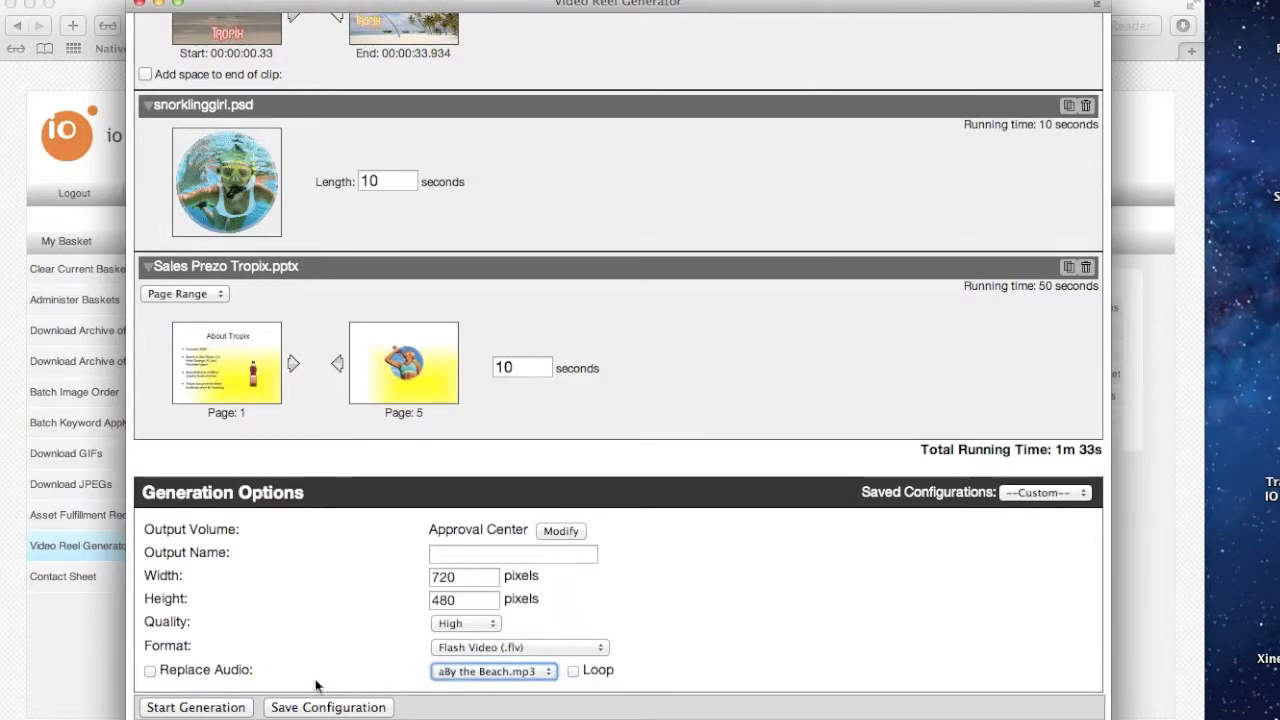
scroll(578, 531, up, 3)
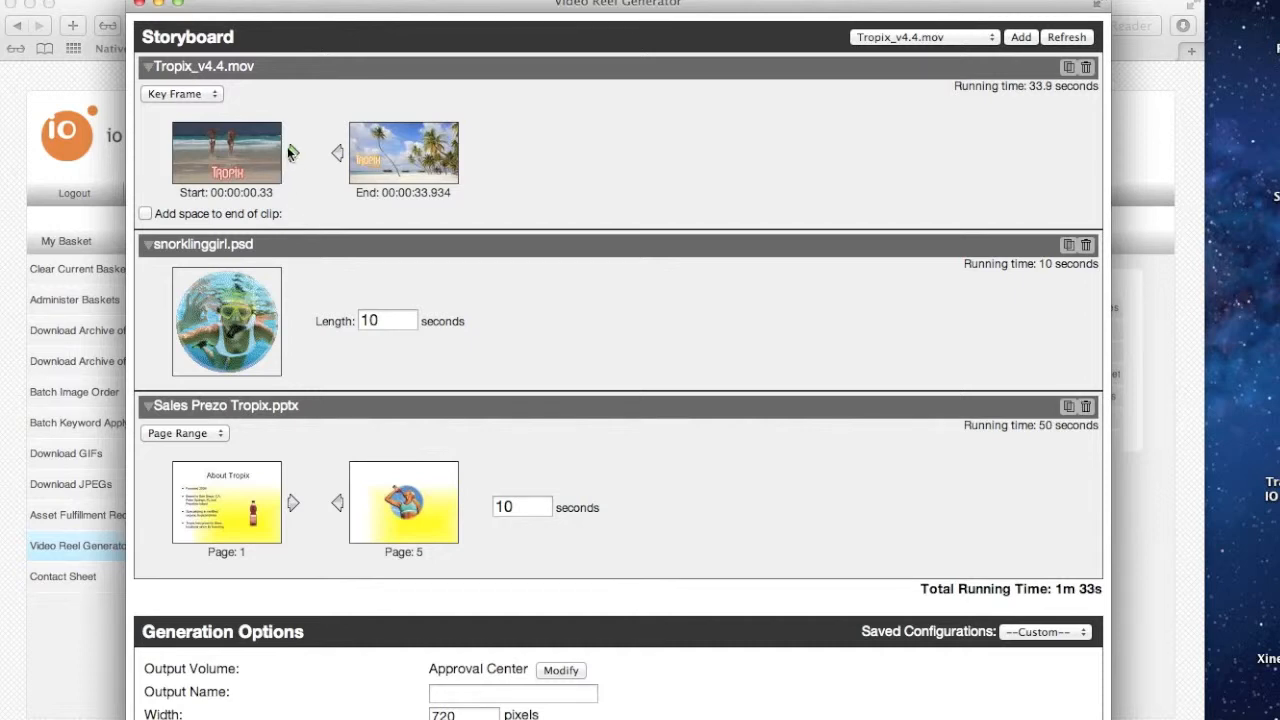
click(218, 94)
click(209, 110)
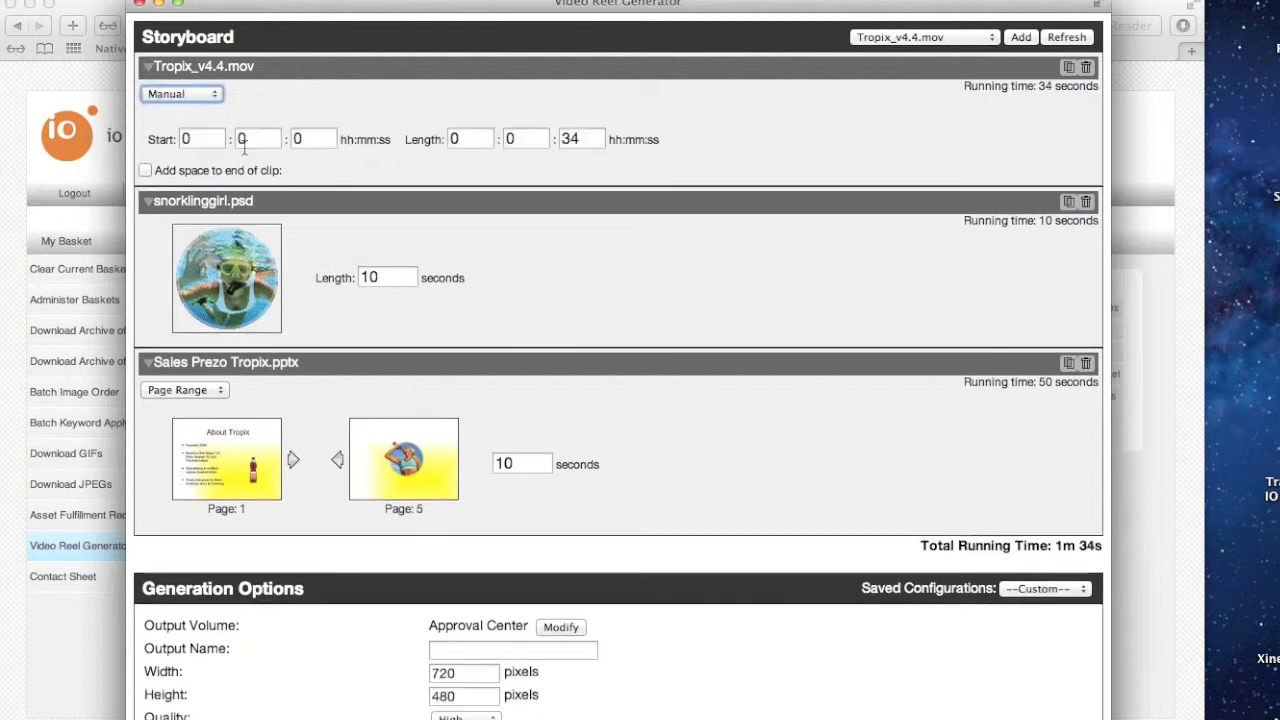
click(158, 93)
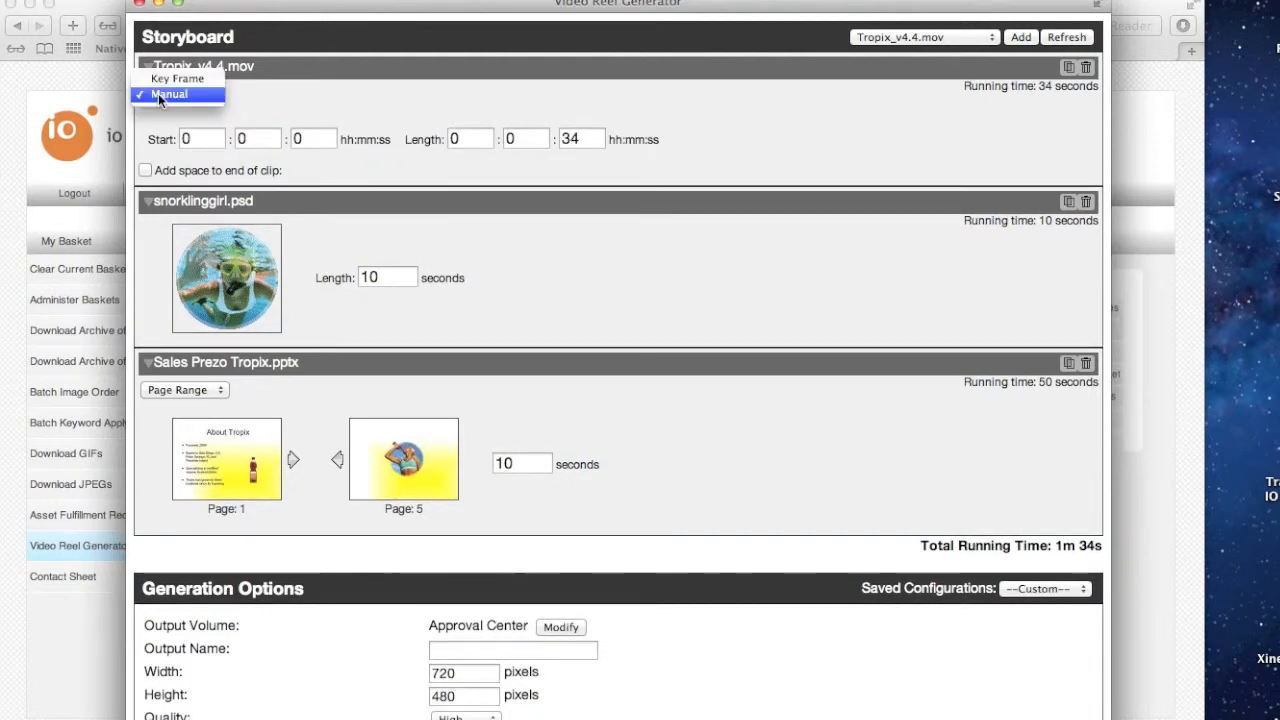
click(176, 81)
Move the Tropix_v4.4.mov clip's start key frame forward to 00:00:27.961
click(292, 153)
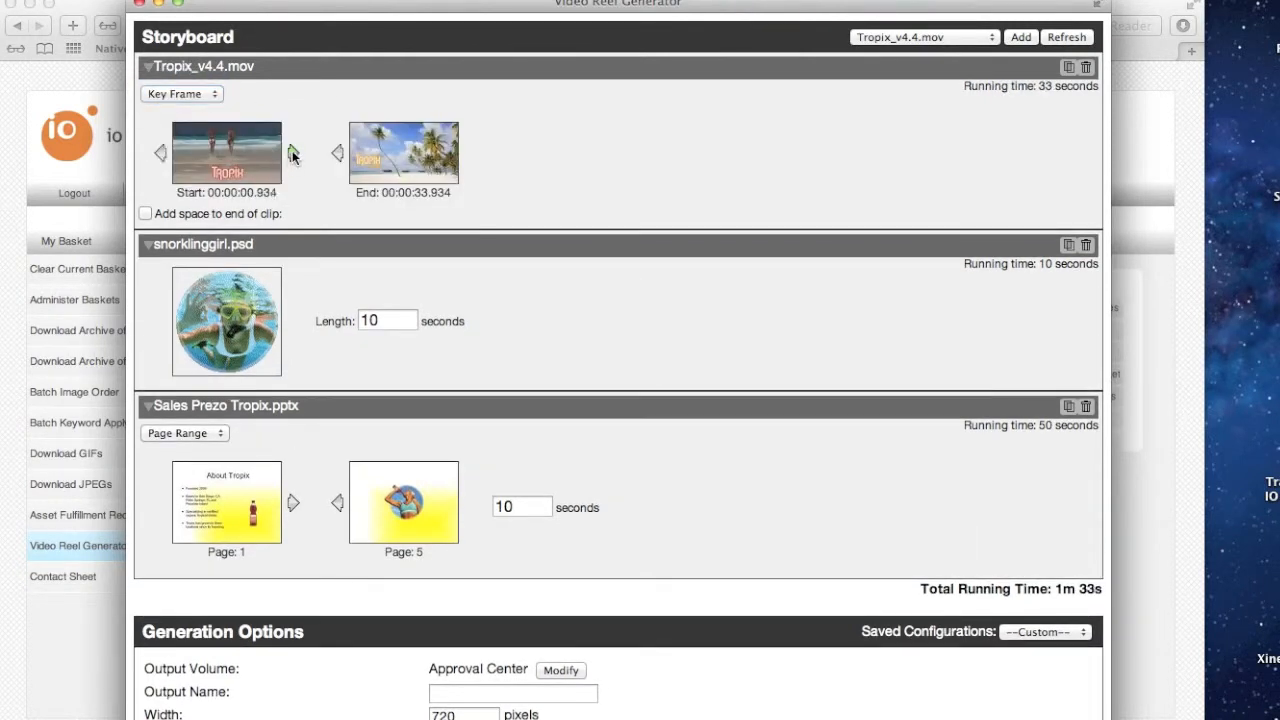
click(161, 152)
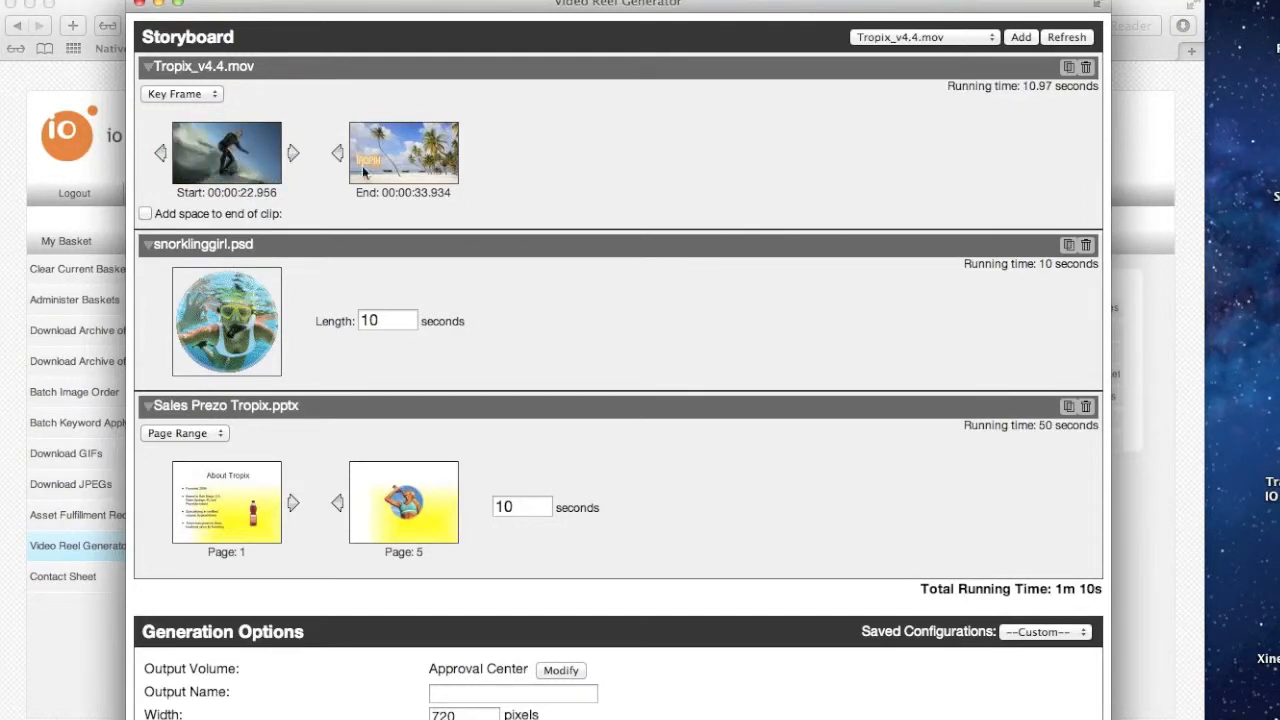
click(294, 153)
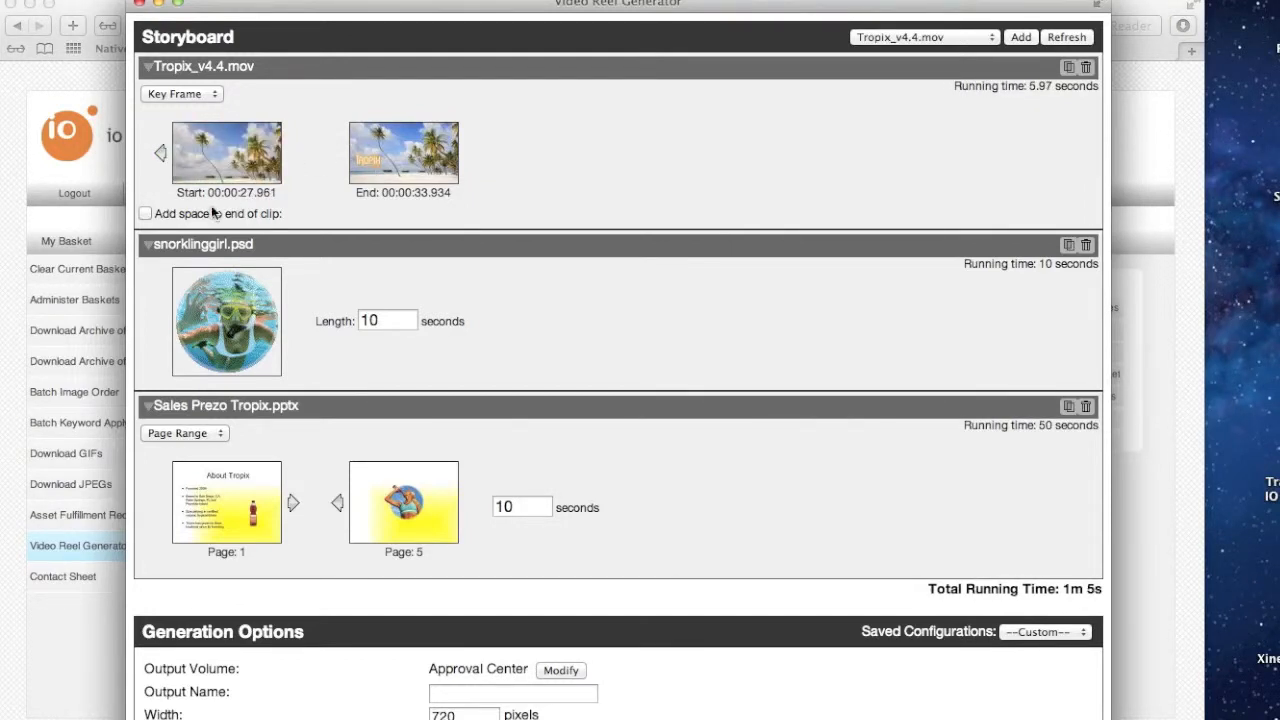
Add 2 seconds of space to the end of the Tropix_v4.4.mov clip
click(145, 213)
click(327, 213)
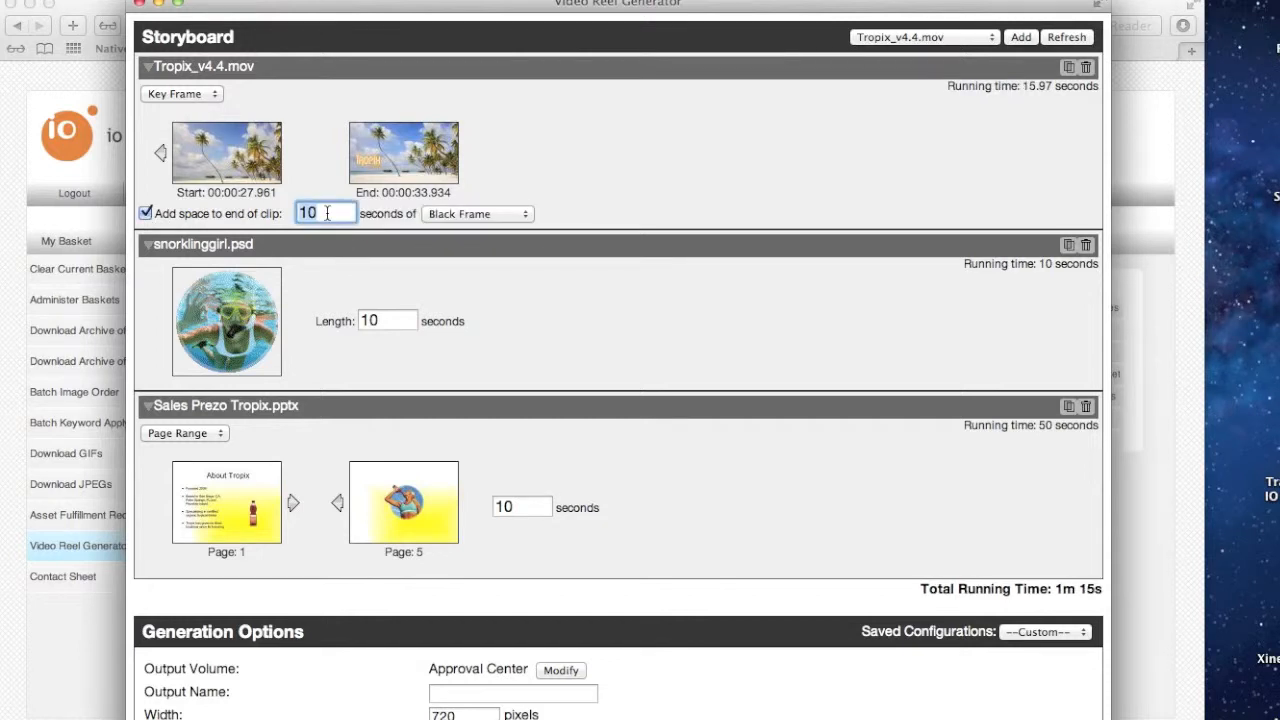
text(2)
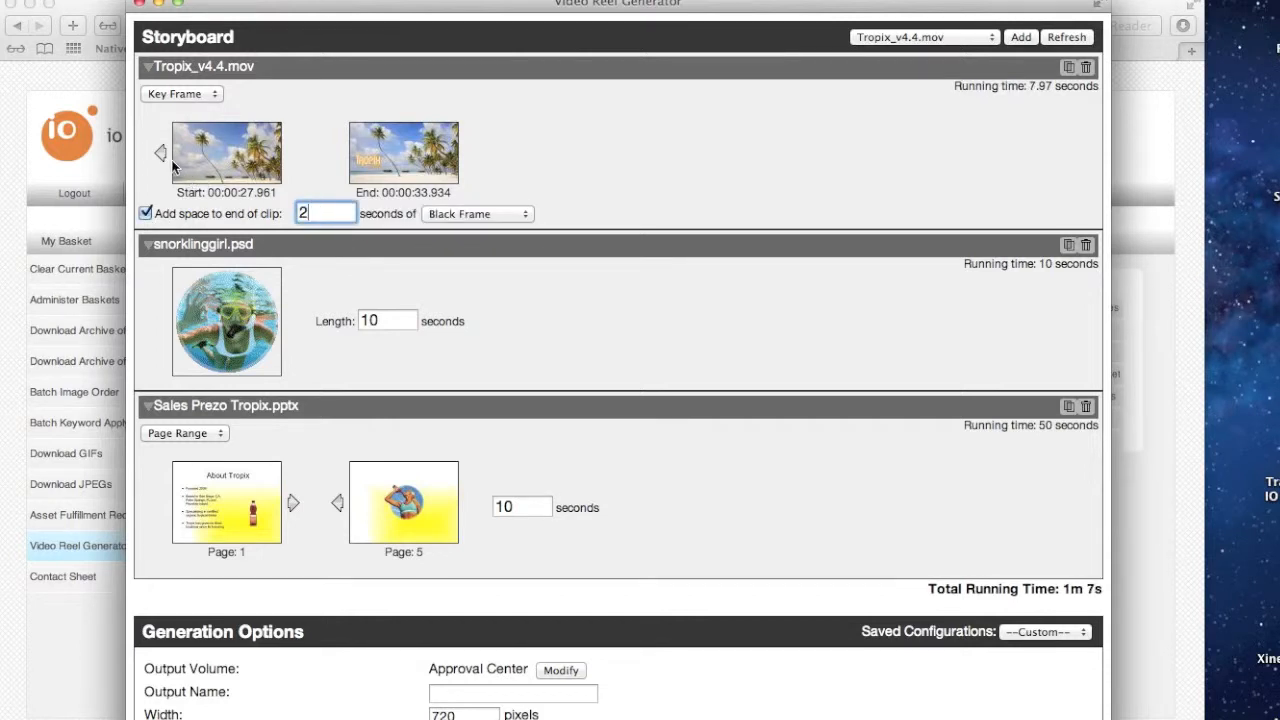
Step the clip's start key frame back to 00:00:22.956 and fill the end space with Fade Last Frame
click(161, 152)
click(469, 213)
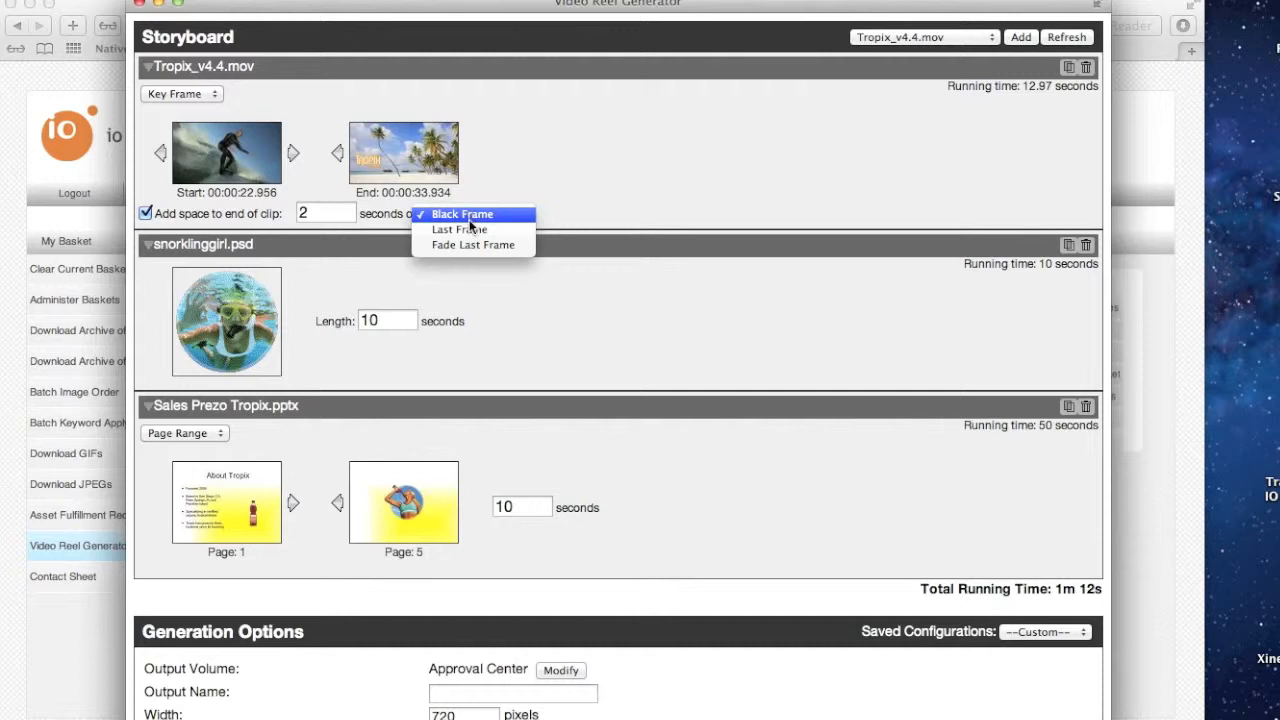
click(468, 241)
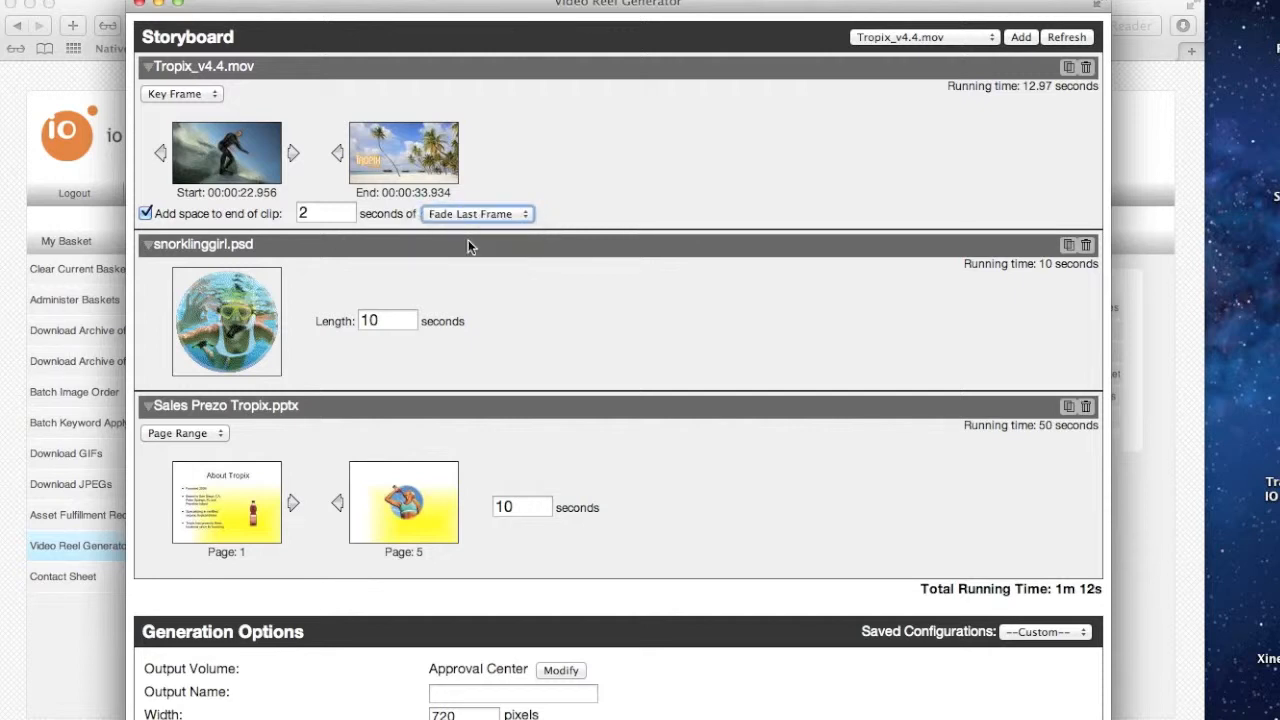
Set the snorklinggirl.psd still's length to 2 seconds
double_click(384, 321)
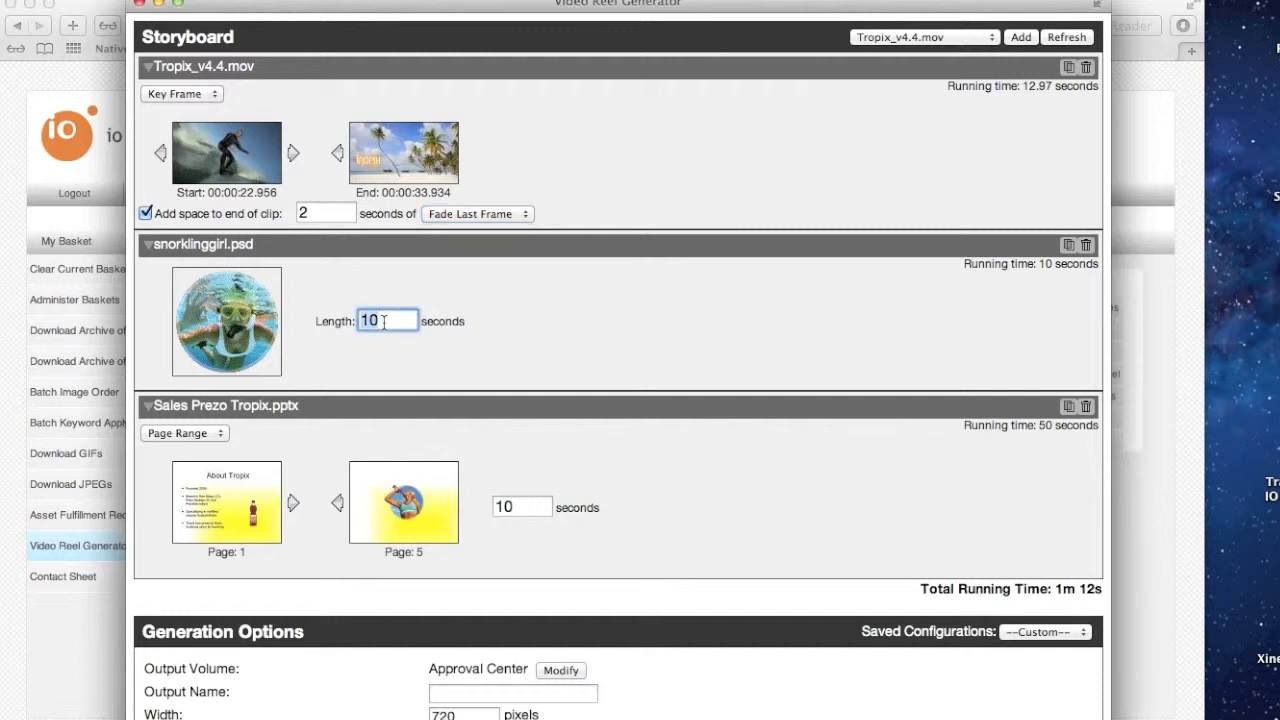
text(2)
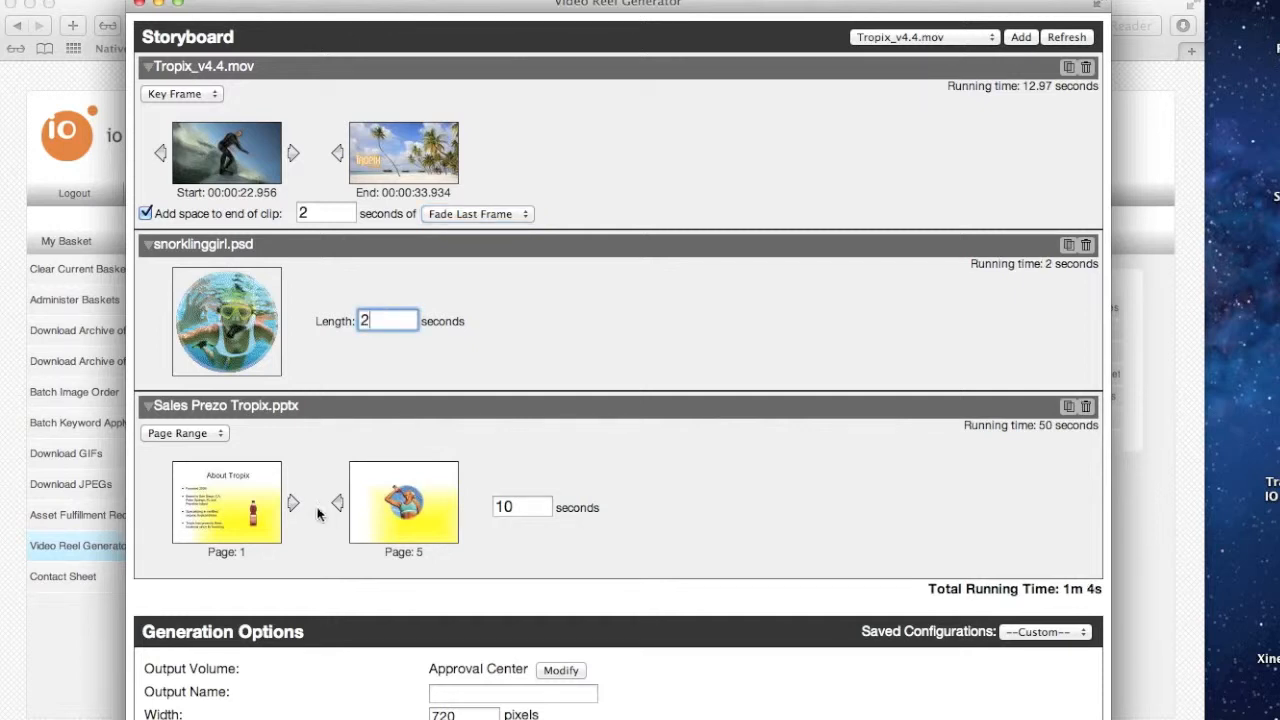
click(293, 501)
click(294, 501)
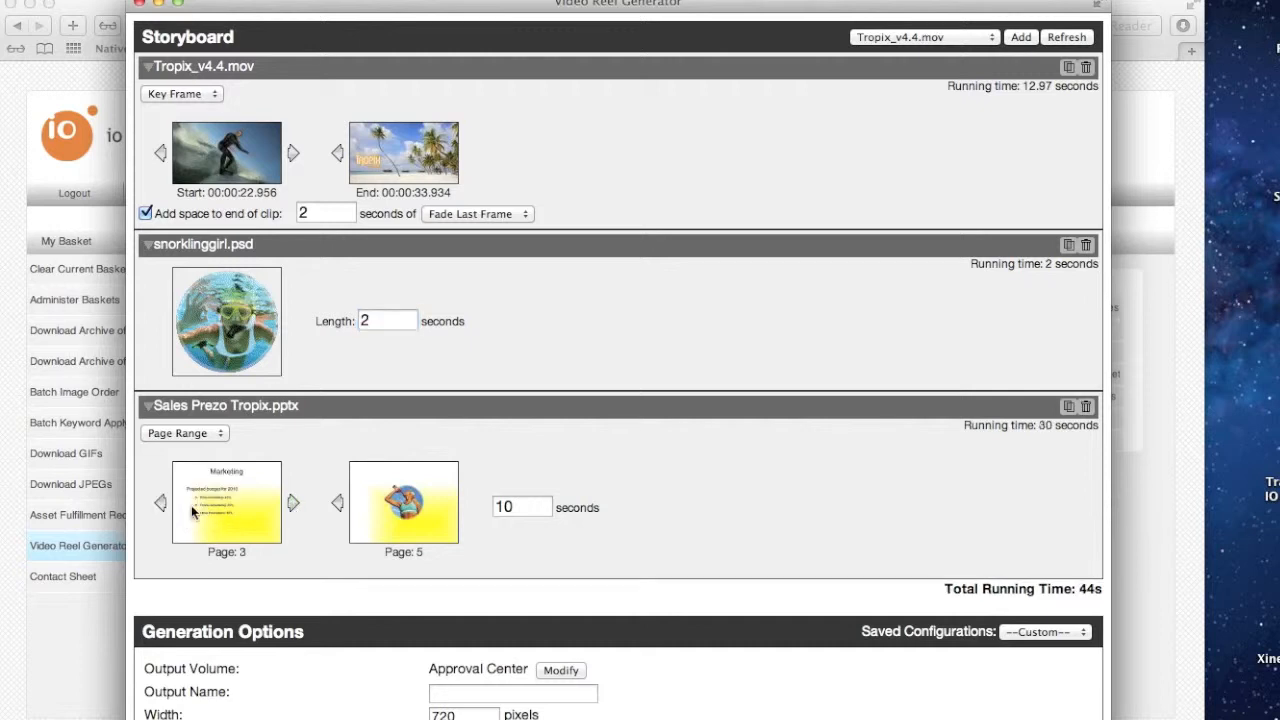
click(164, 502)
click(164, 502)
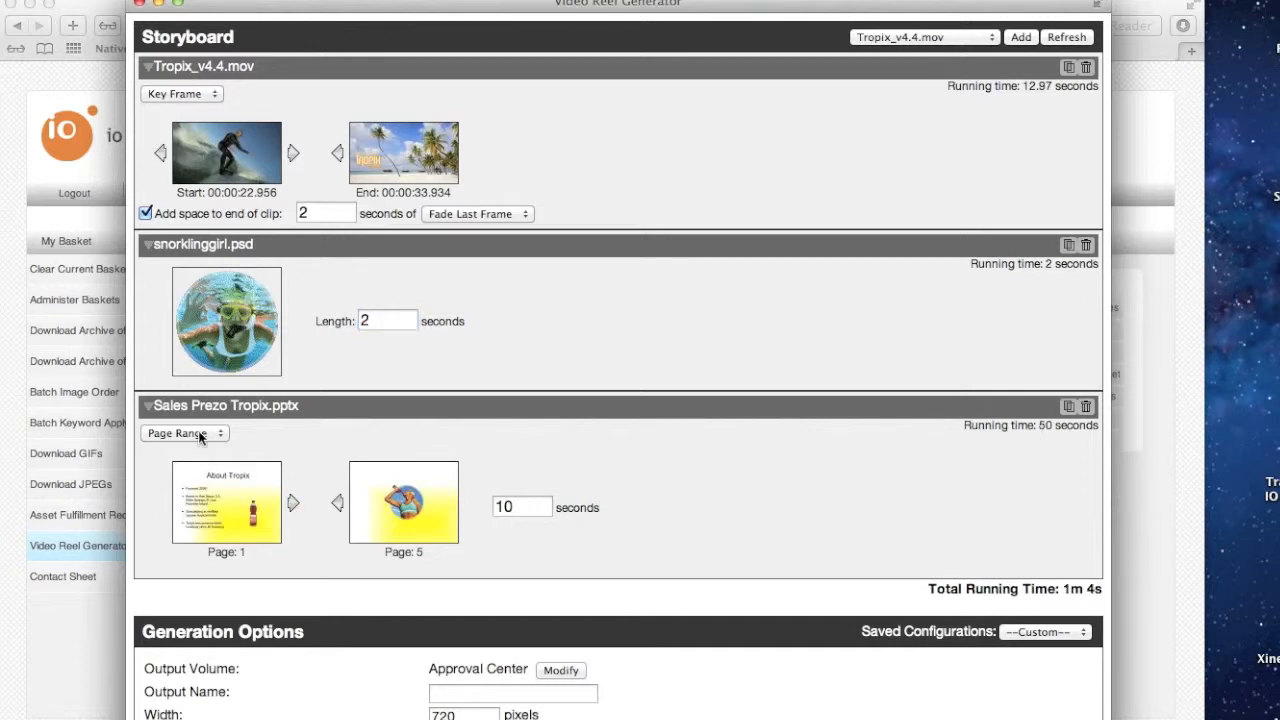
click(292, 502)
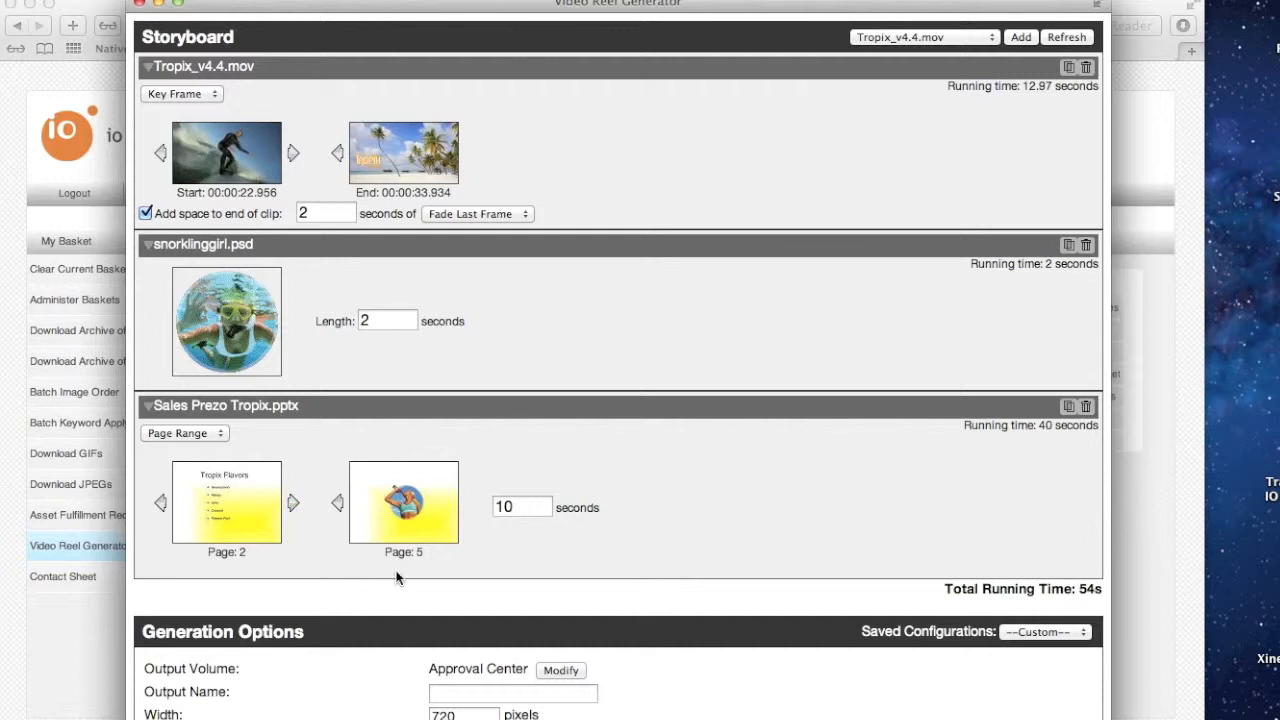
click(161, 503)
Switch Sales Prezo Tropix.pptx to manual pages 1,3 with a length of 1 second, and move it to the start of the storyboard
click(178, 434)
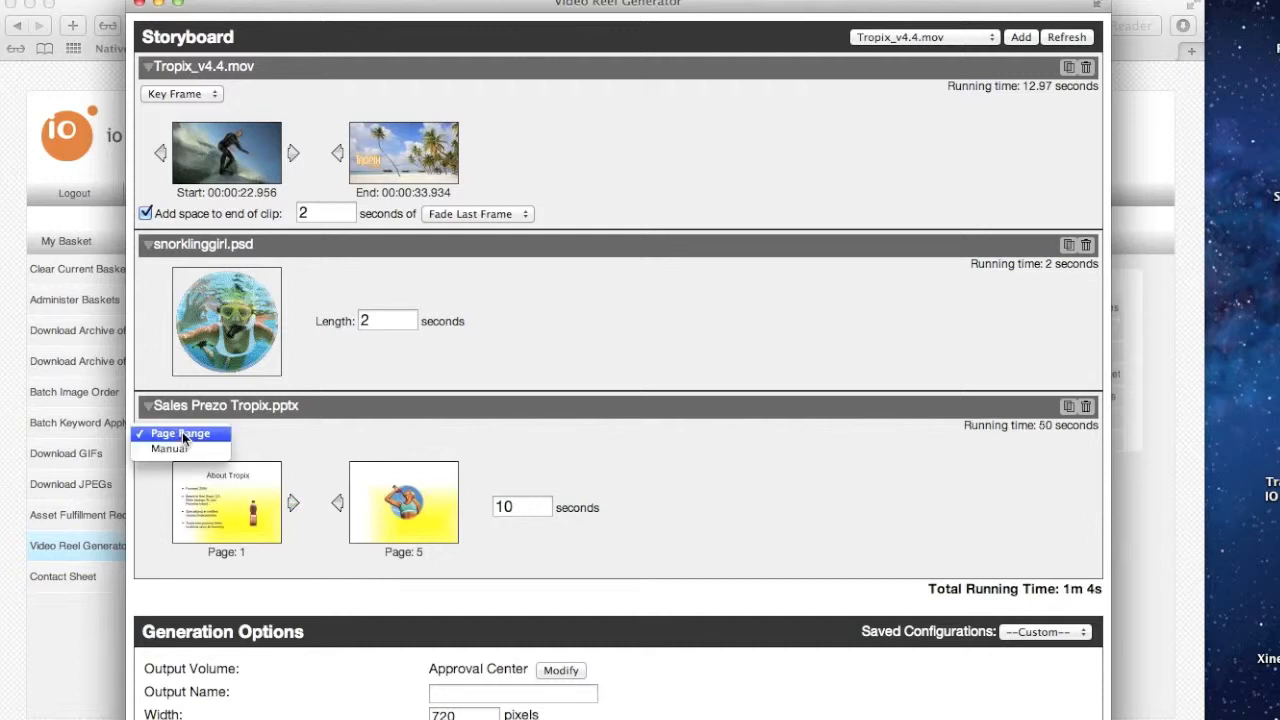
click(182, 451)
click(248, 477)
key(BackSpace)
key(BackSpace)
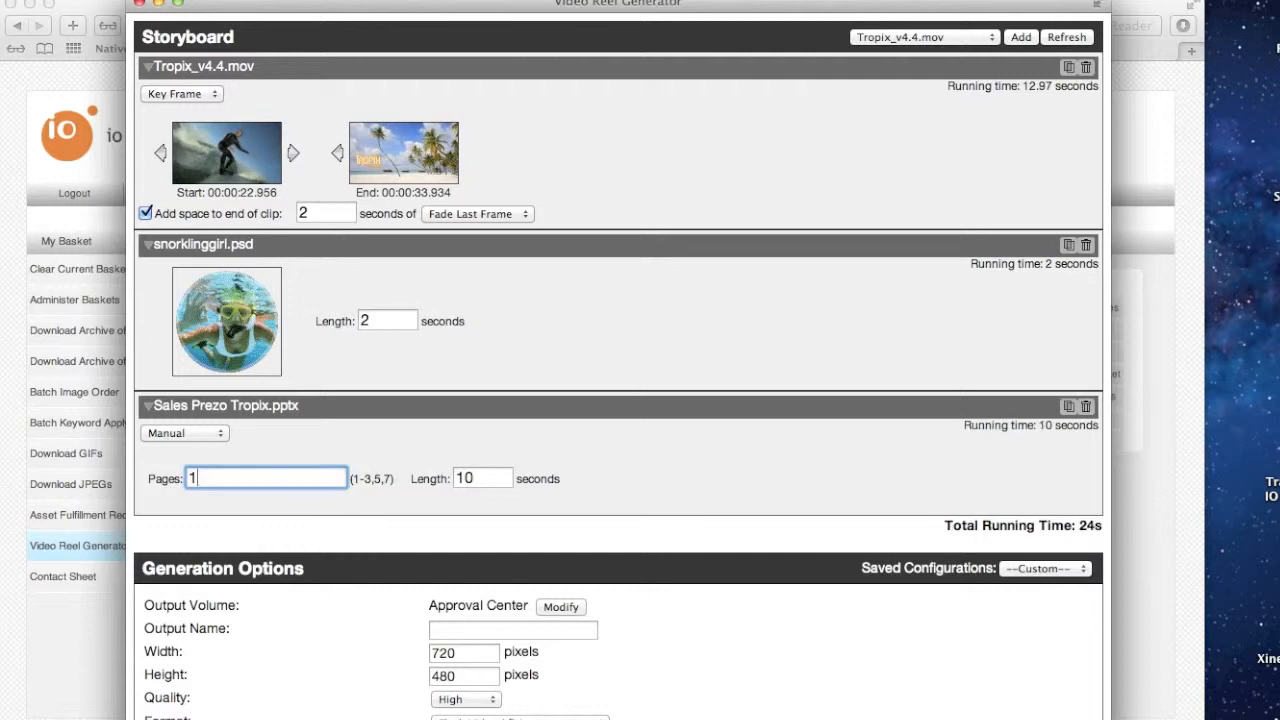
text(,3)
double_click(471, 480)
text(1)
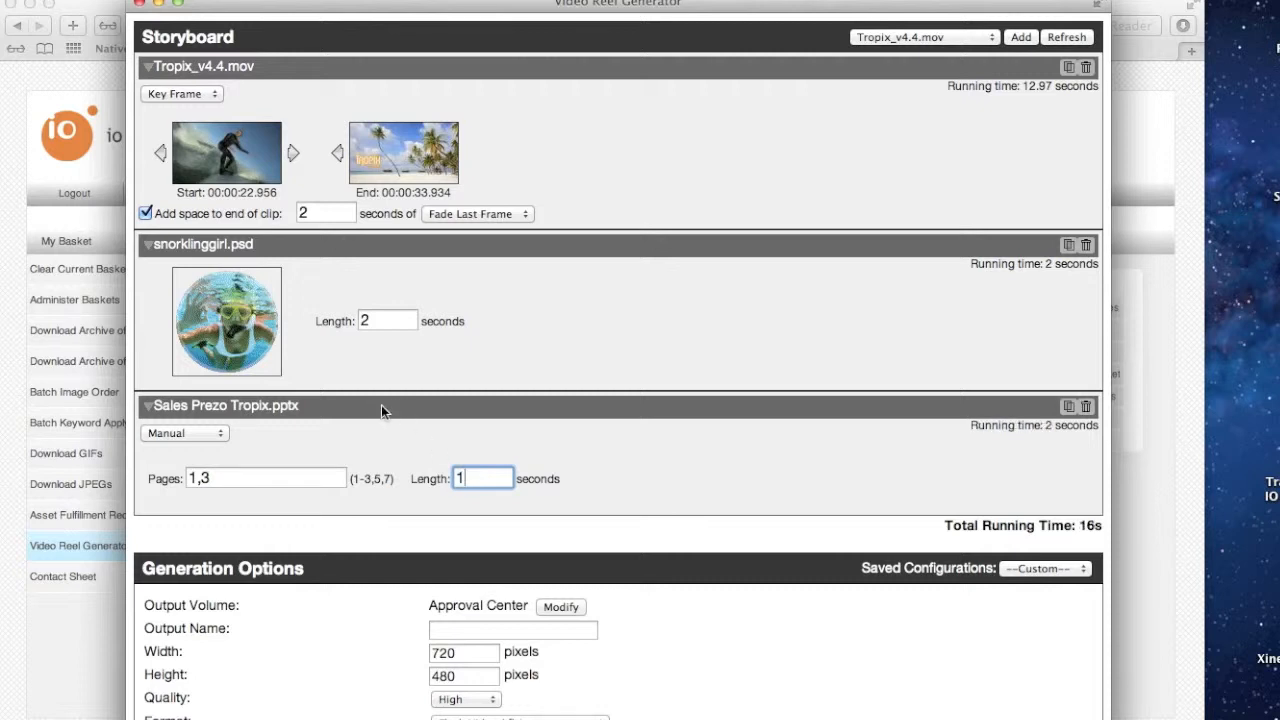
drag(381, 405, 411, 79)
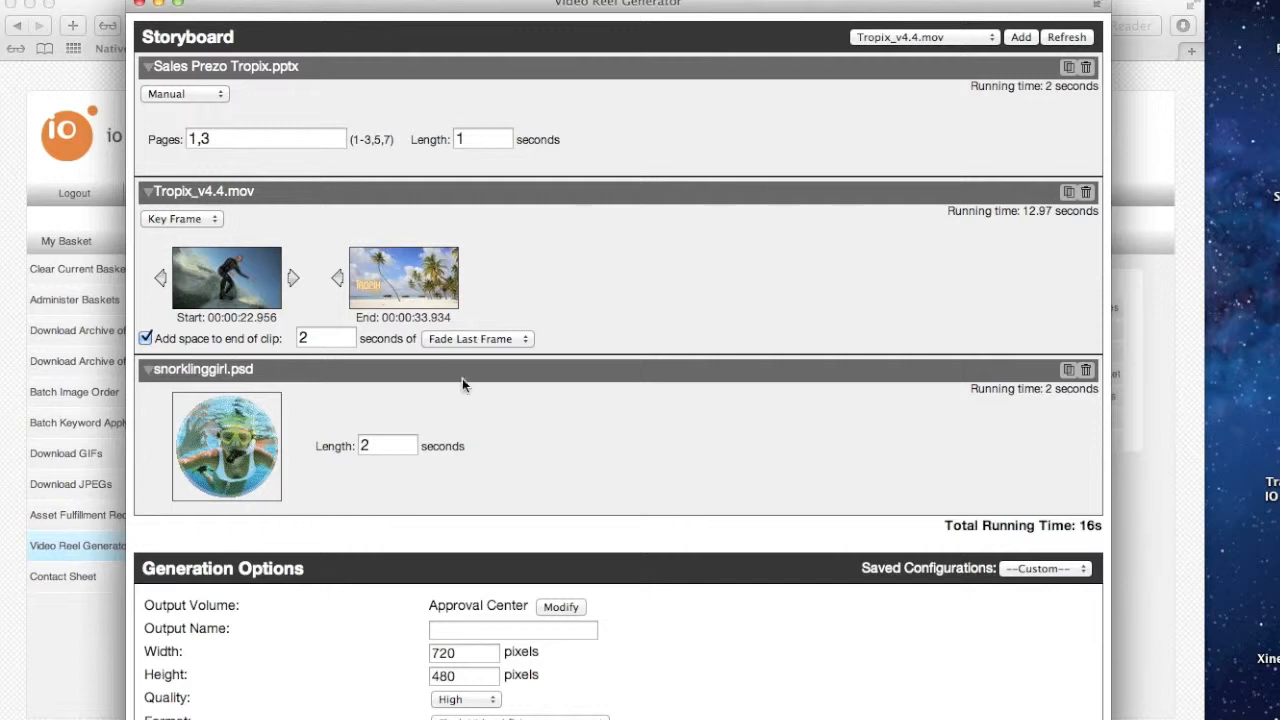
Name the output Test
scroll(466, 394, down, 3)
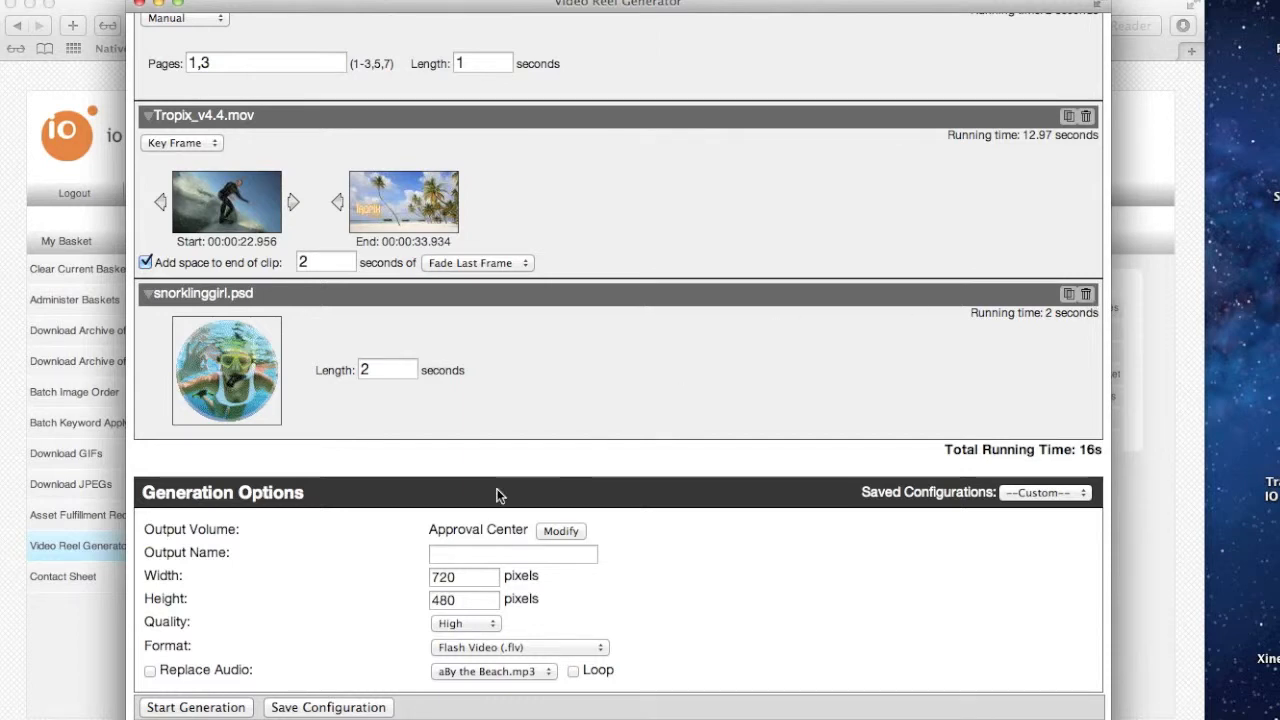
scroll(456, 541, down, 1)
click(445, 555)
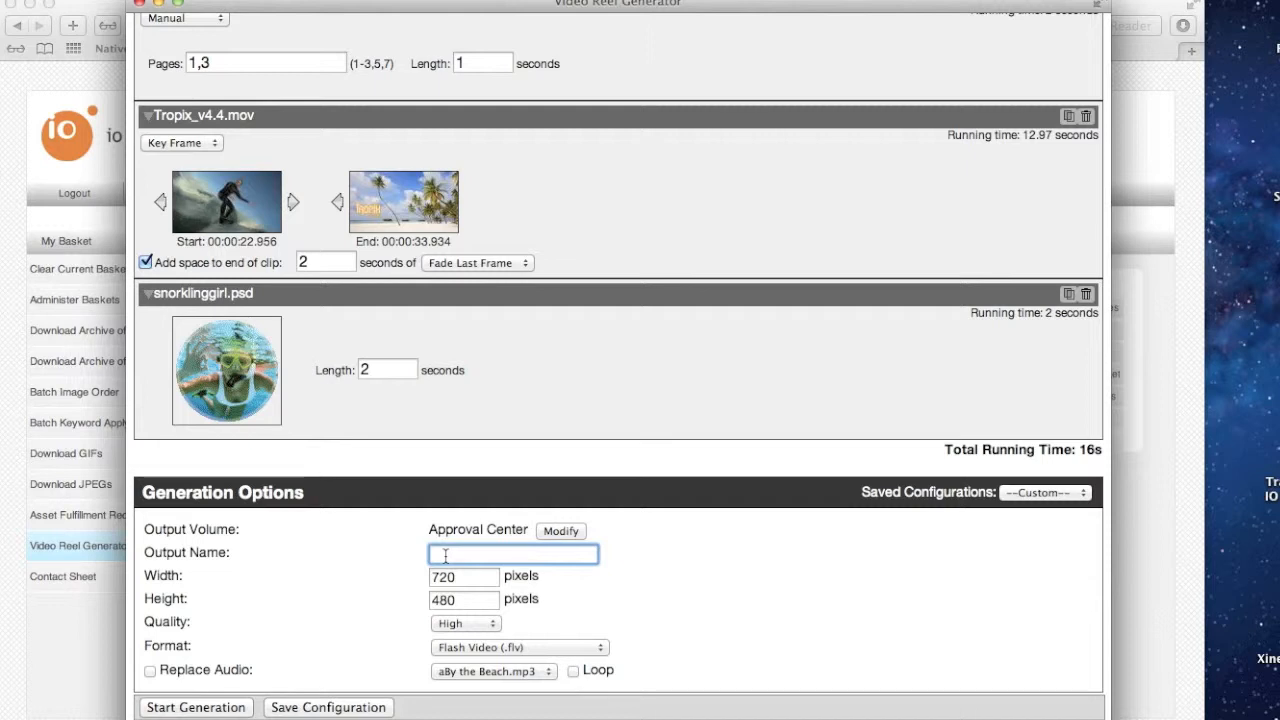
text(Test)
Set the quality to Low and the format to QuickTime Video (.mov)
click(474, 622)
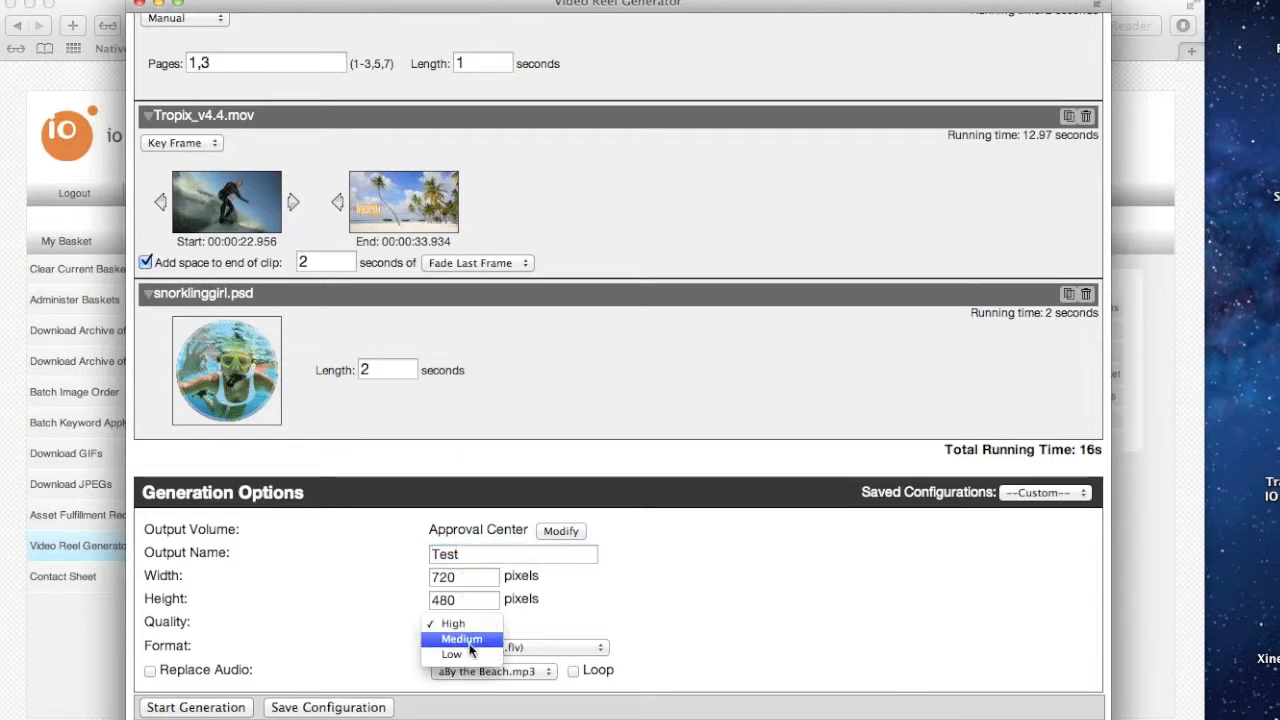
click(465, 657)
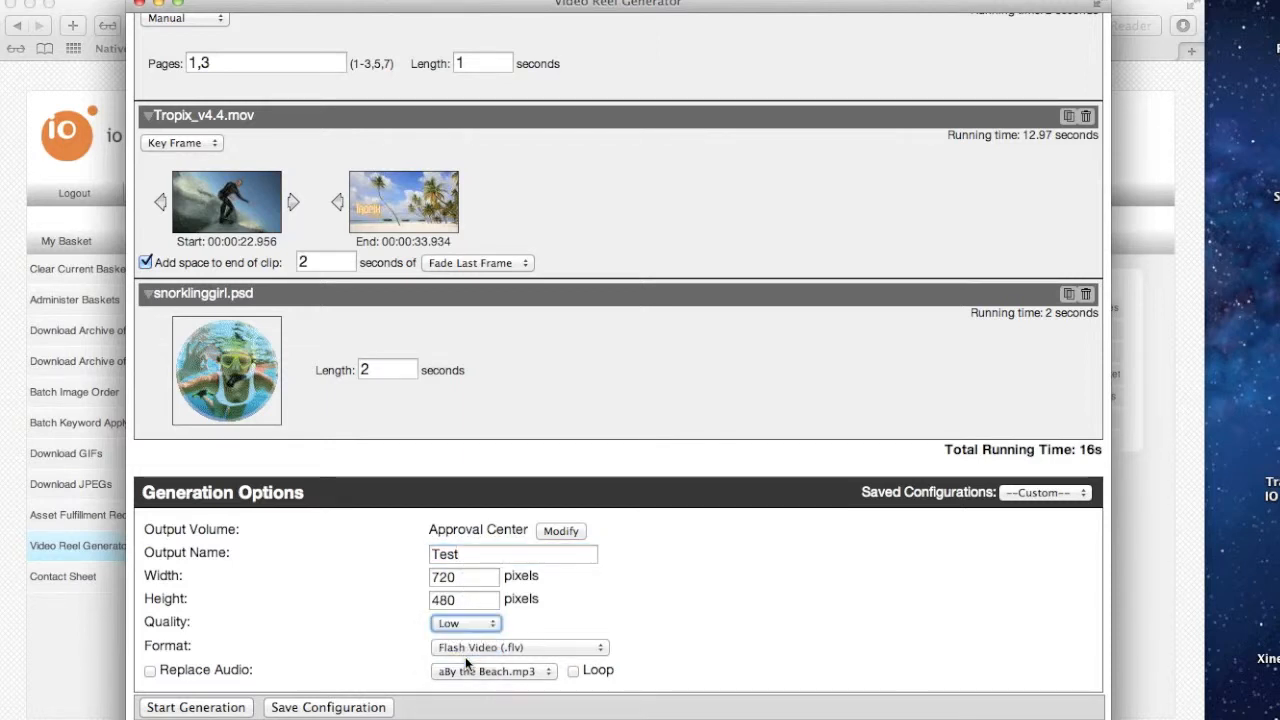
click(487, 648)
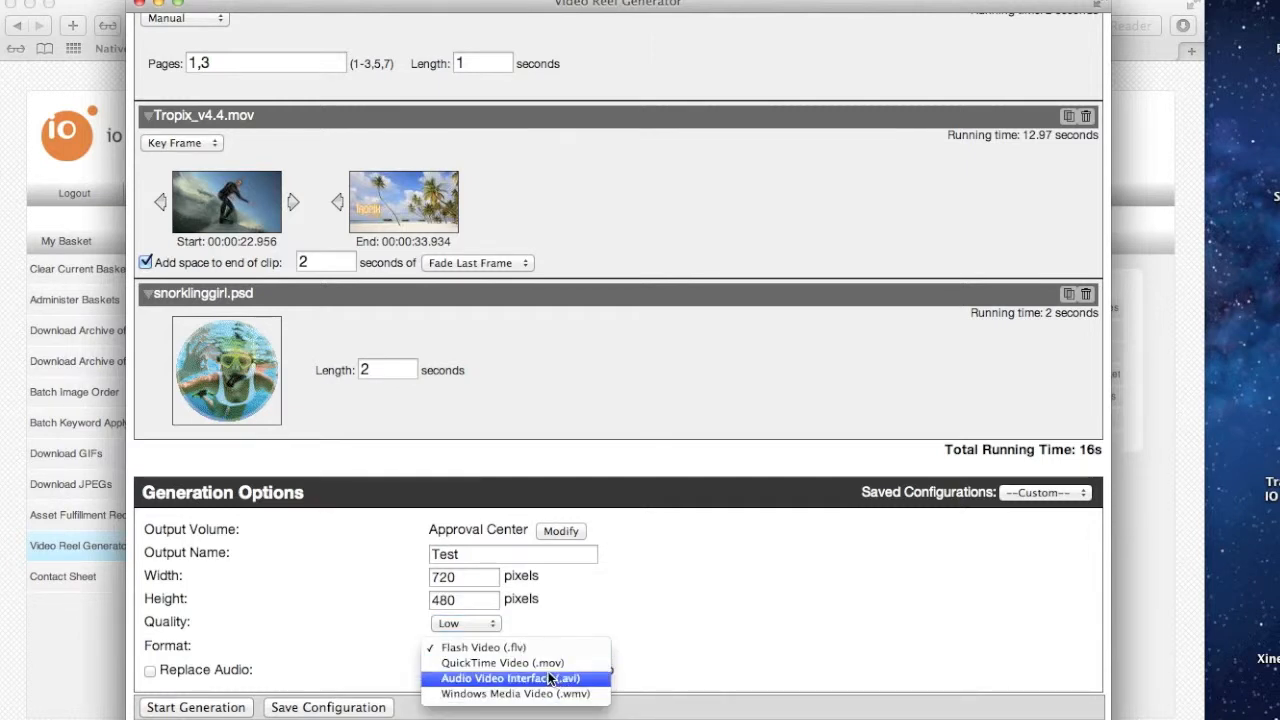
click(503, 663)
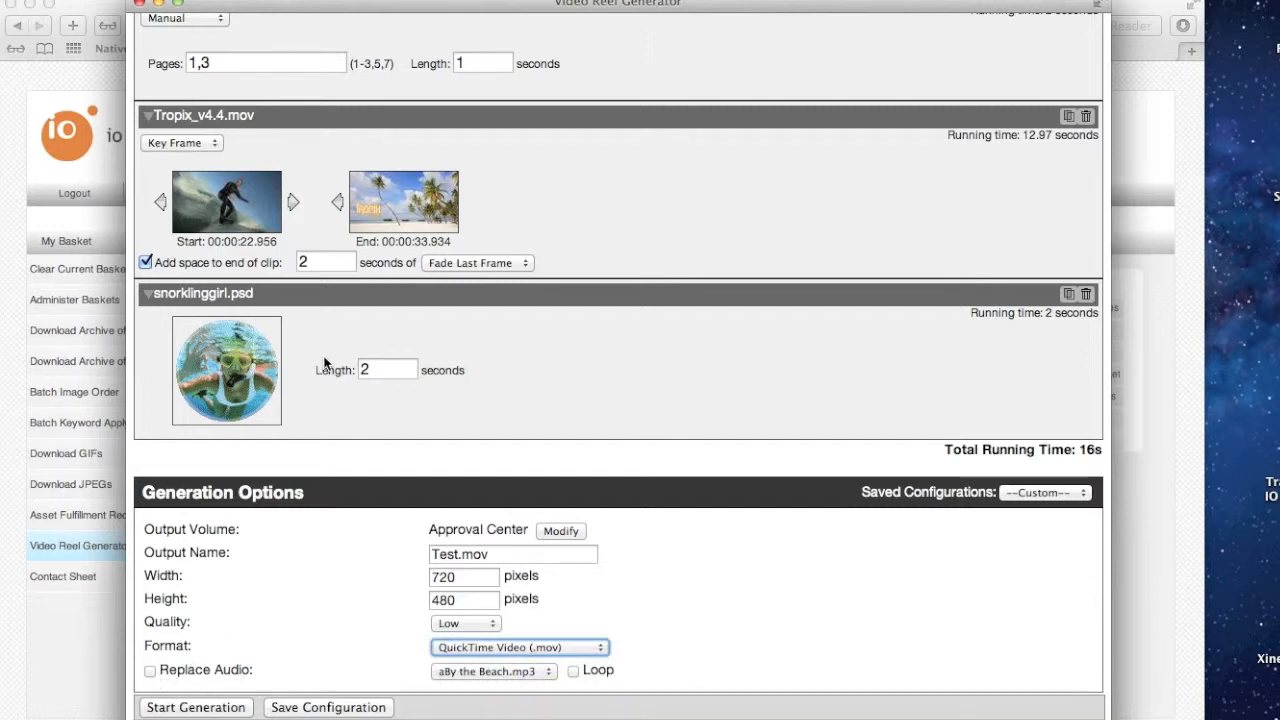
Replace the reel's audio with aBy the Beach.mp3 and set it to loop
scroll(310, 258, up, 2)
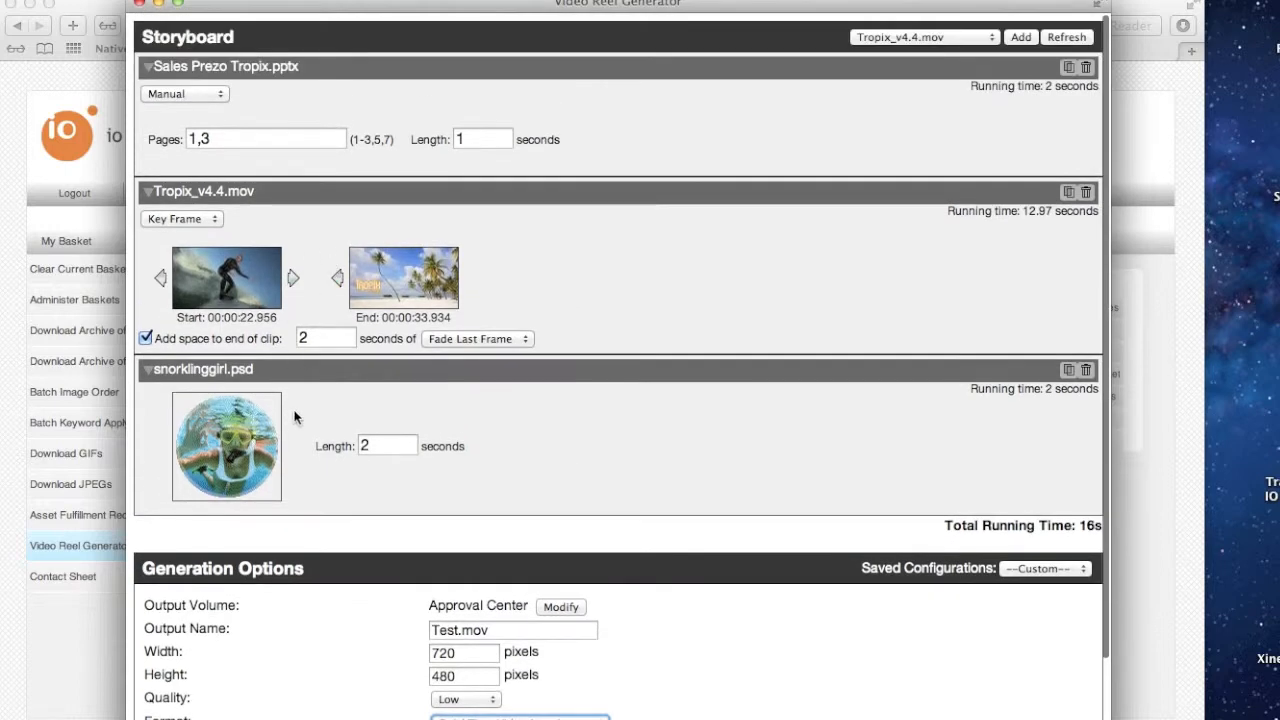
scroll(304, 409, down, 2)
click(149, 673)
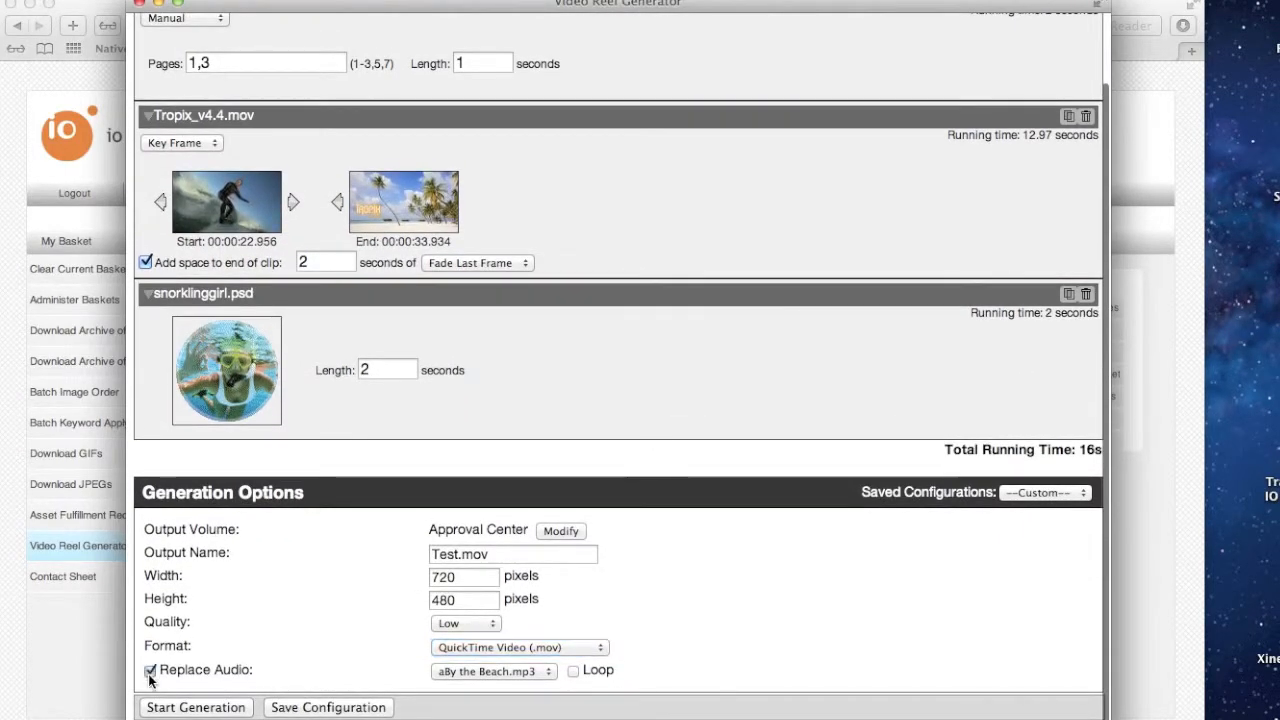
click(462, 673)
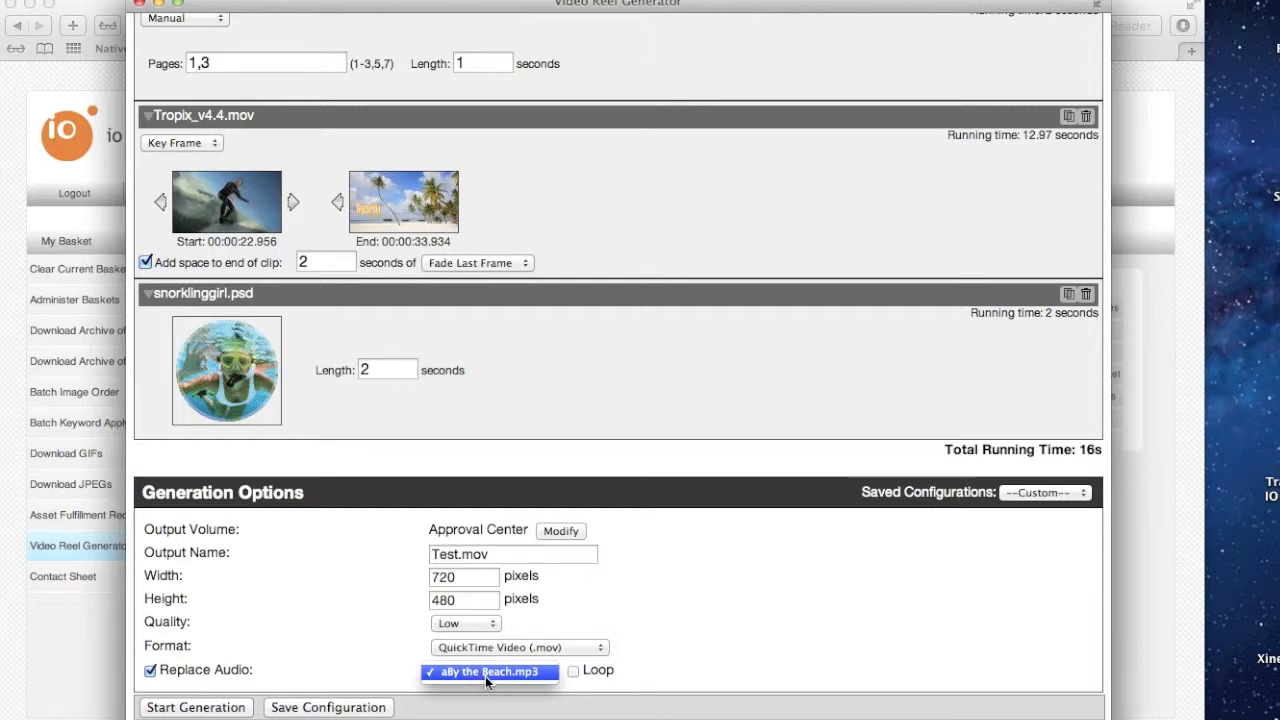
click(488, 672)
click(573, 671)
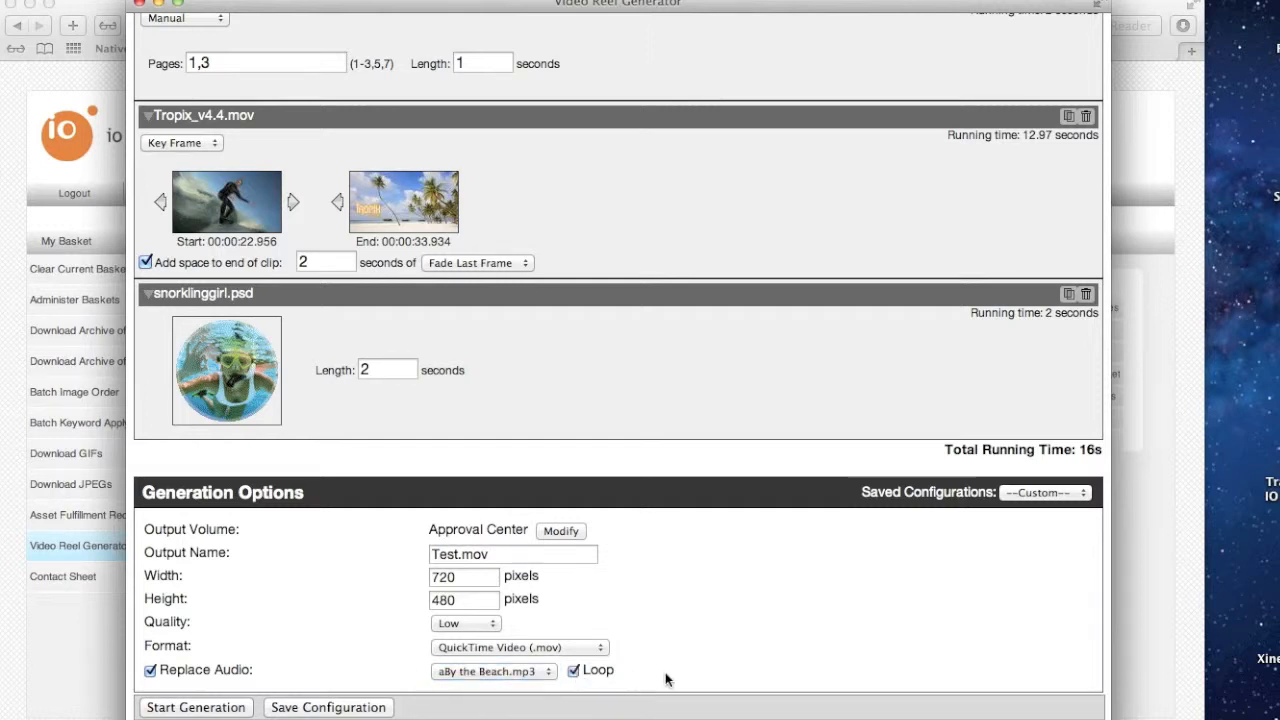
Start the generation and download the finished Test.mov
click(221, 709)
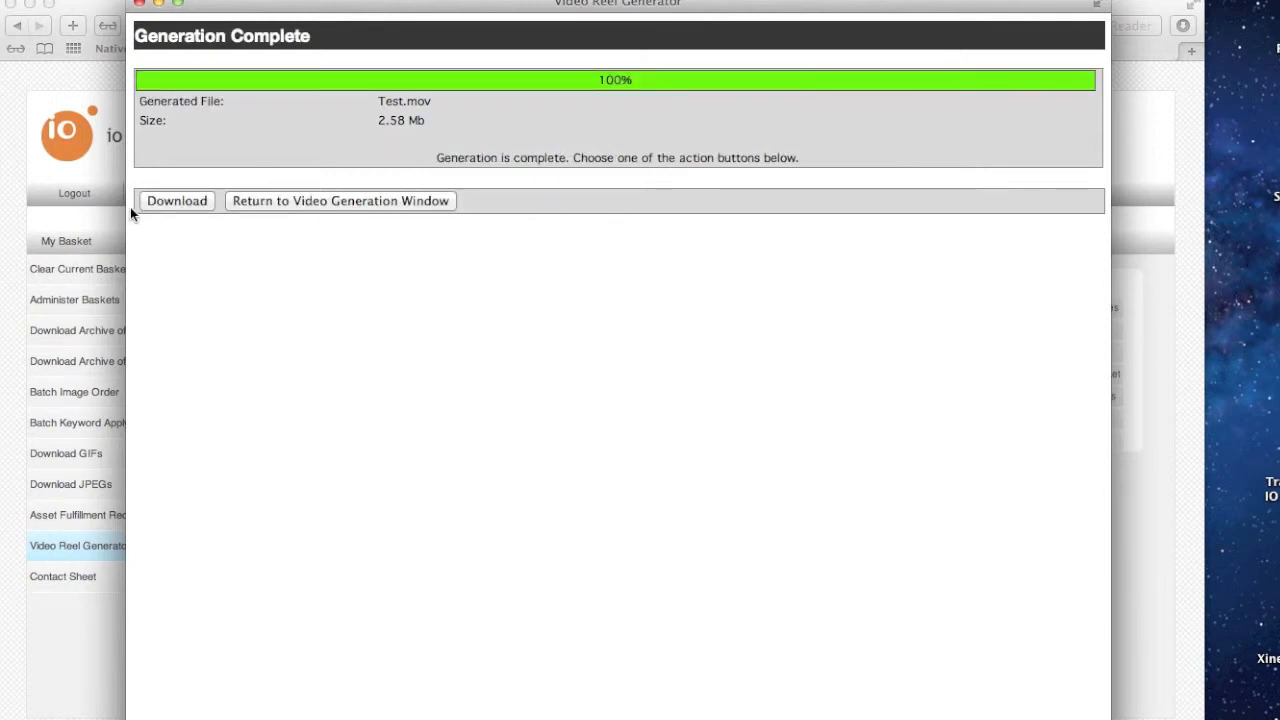
click(161, 203)
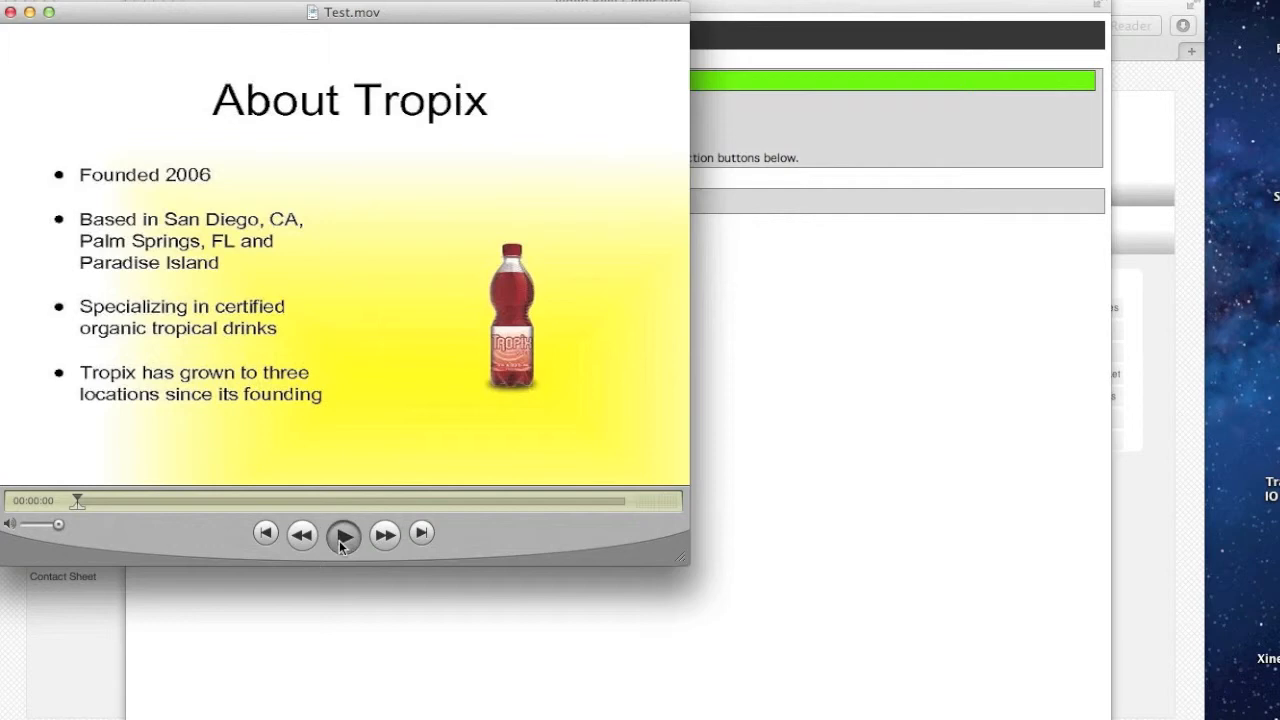
Watch the downloaded Test.mov with the volume adjusted, and close the player
key(XF86AudioLowerVolume)
key(XF86AudioLowerVolume)
key(XF86AudioLowerVolume)
key(XF86AudioLowerVolume)
key(XF86AudioLowerVolume)
key(XF86AudioLowerVolume)
key(XF86AudioLowerVolume)
key(XF86AudioLowerVolume)
key(XF86AudioLowerVolume)
key(XF86AudioLowerVolume)
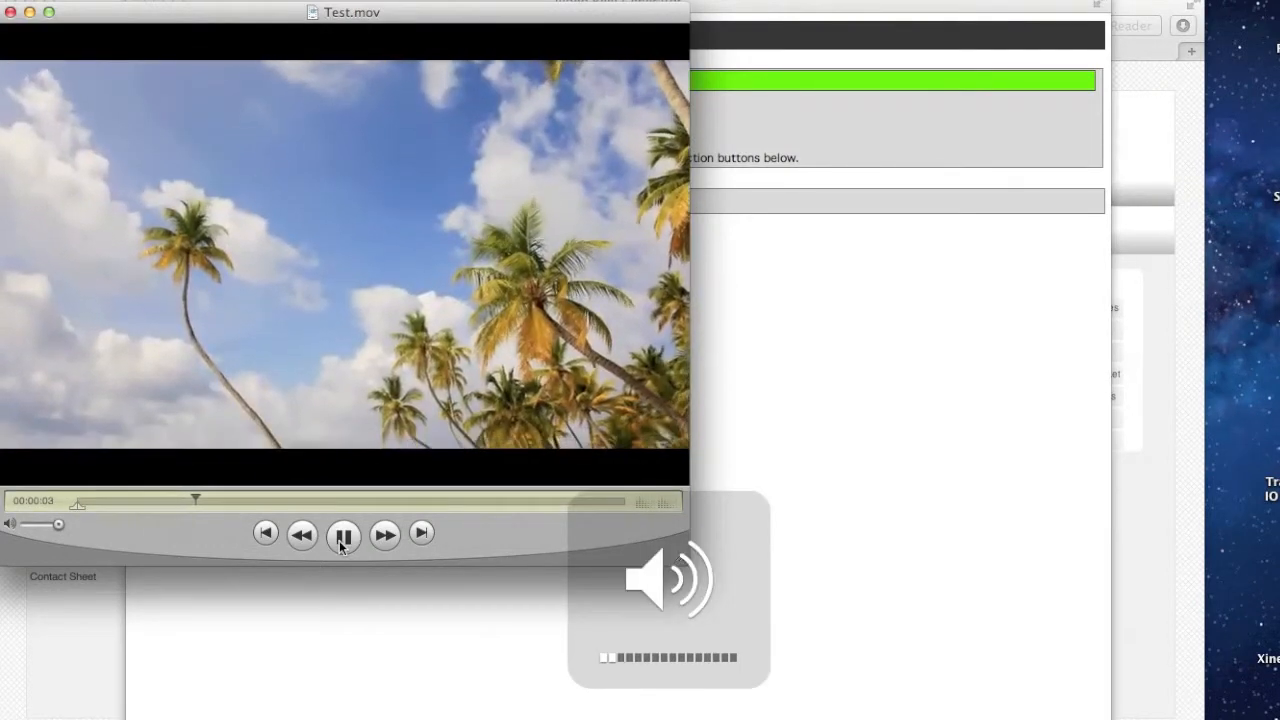
key(XF86AudioRaiseVolume)
key(XF86AudioRaiseVolume)
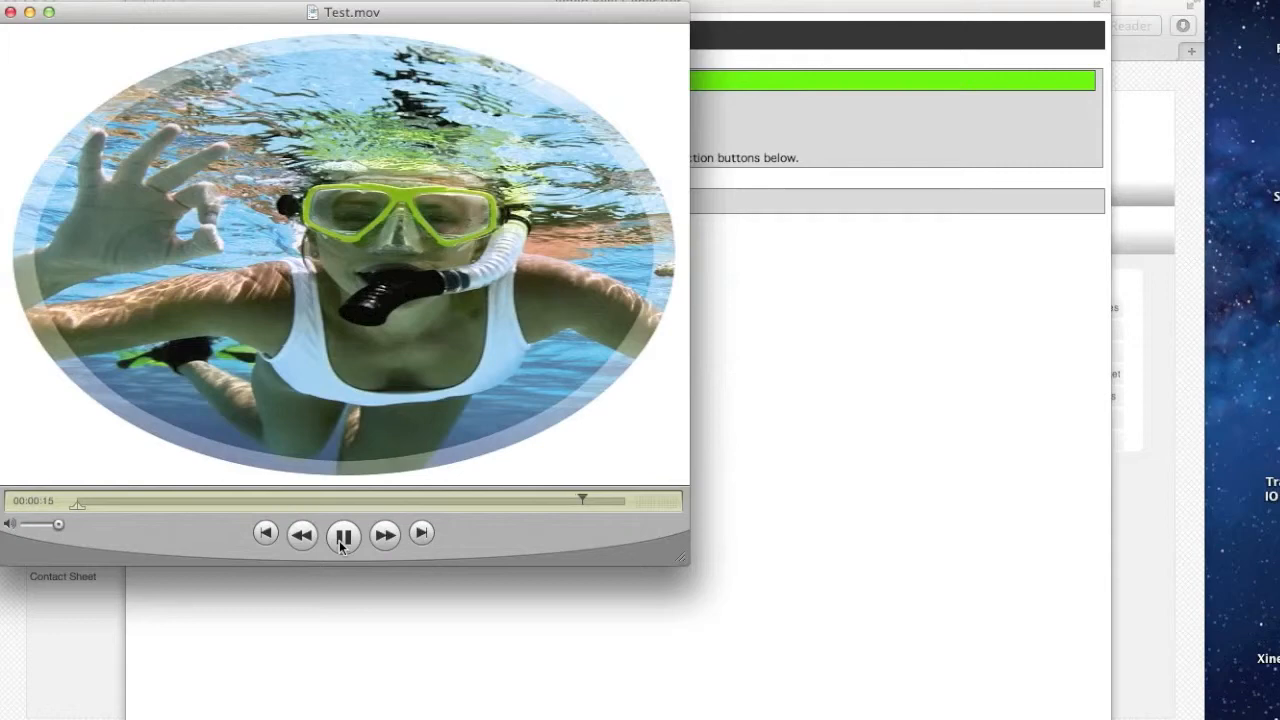
key(super+w)
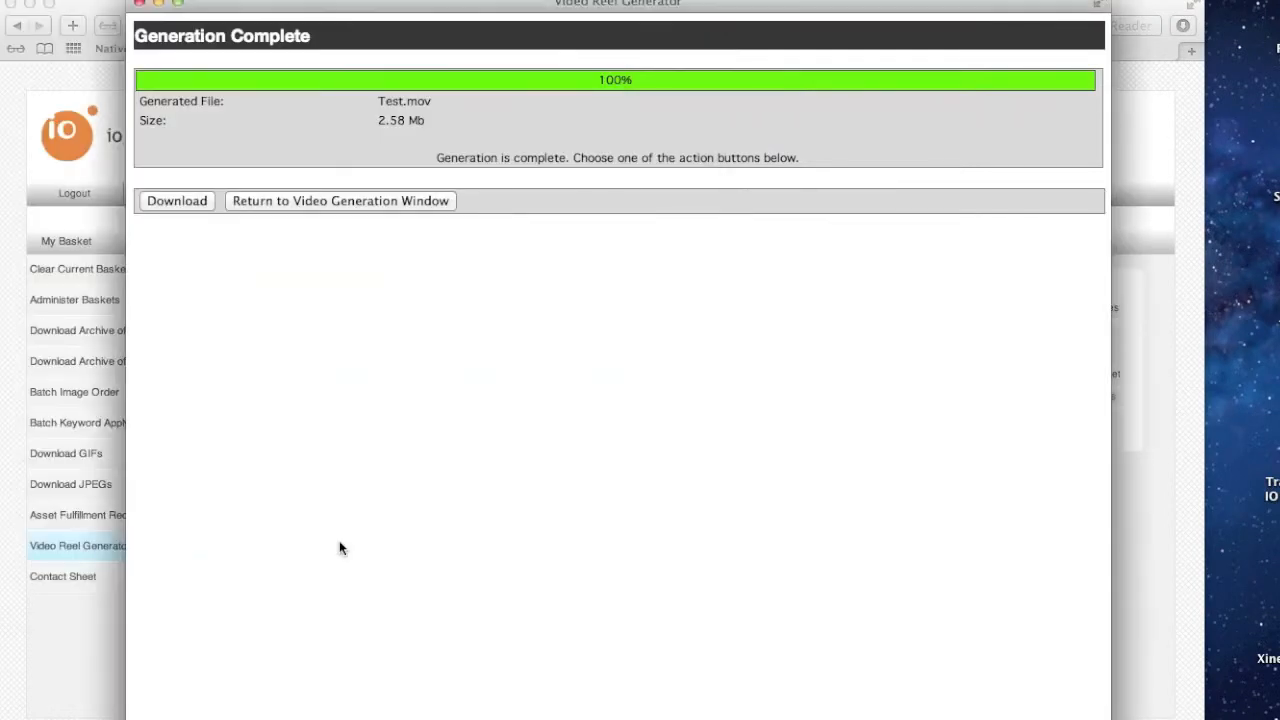
Close the generator window and browse the Approval Center volume, paging through Test.mov's preview frames
click(139, 5)
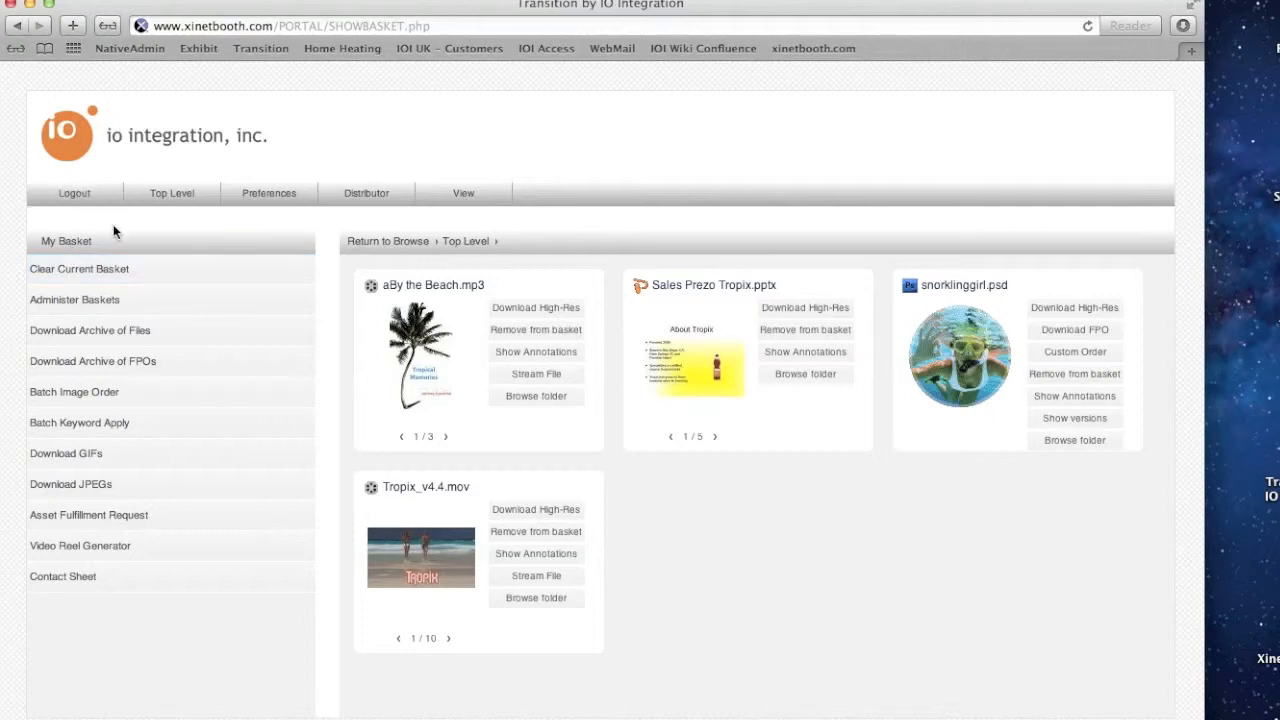
click(172, 195)
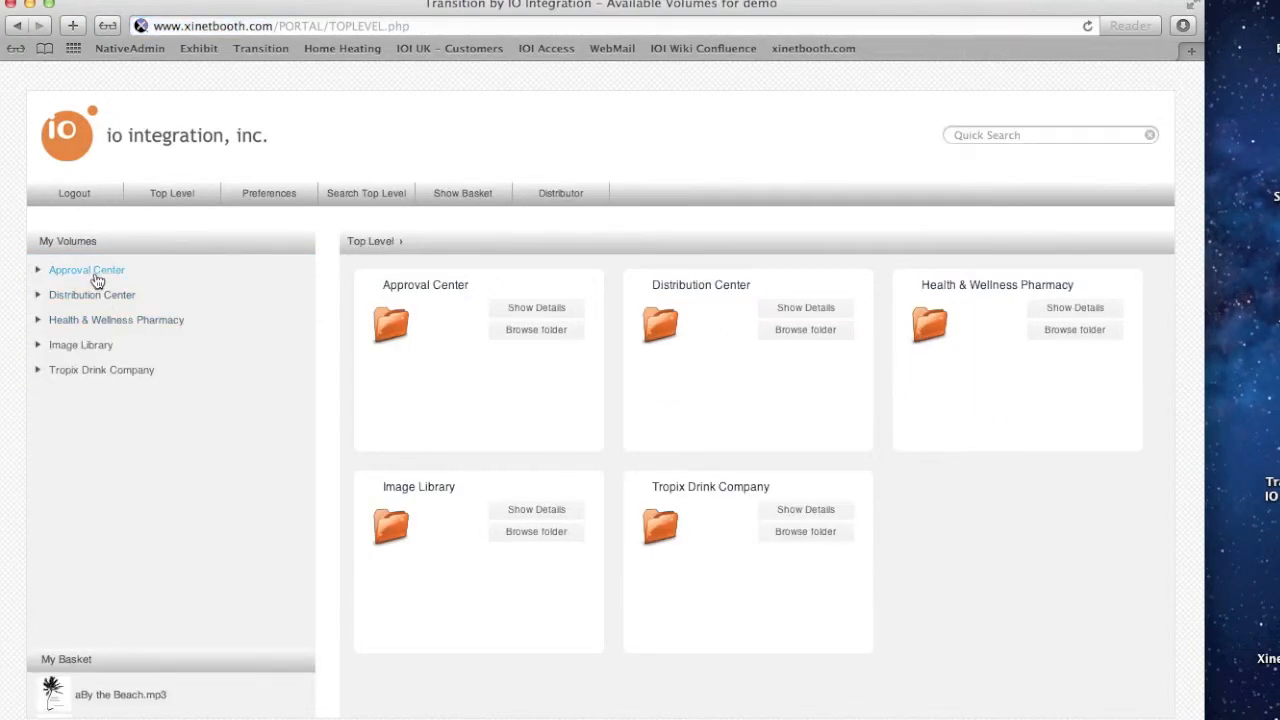
click(95, 273)
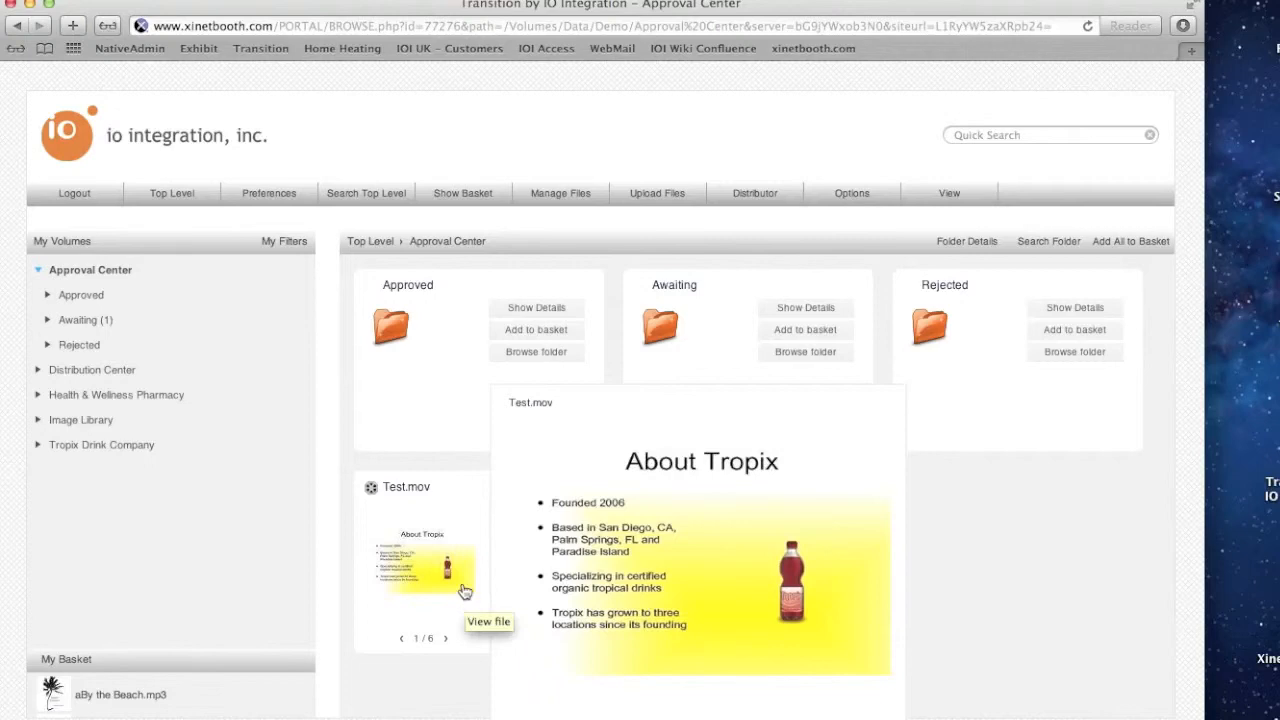
click(446, 639)
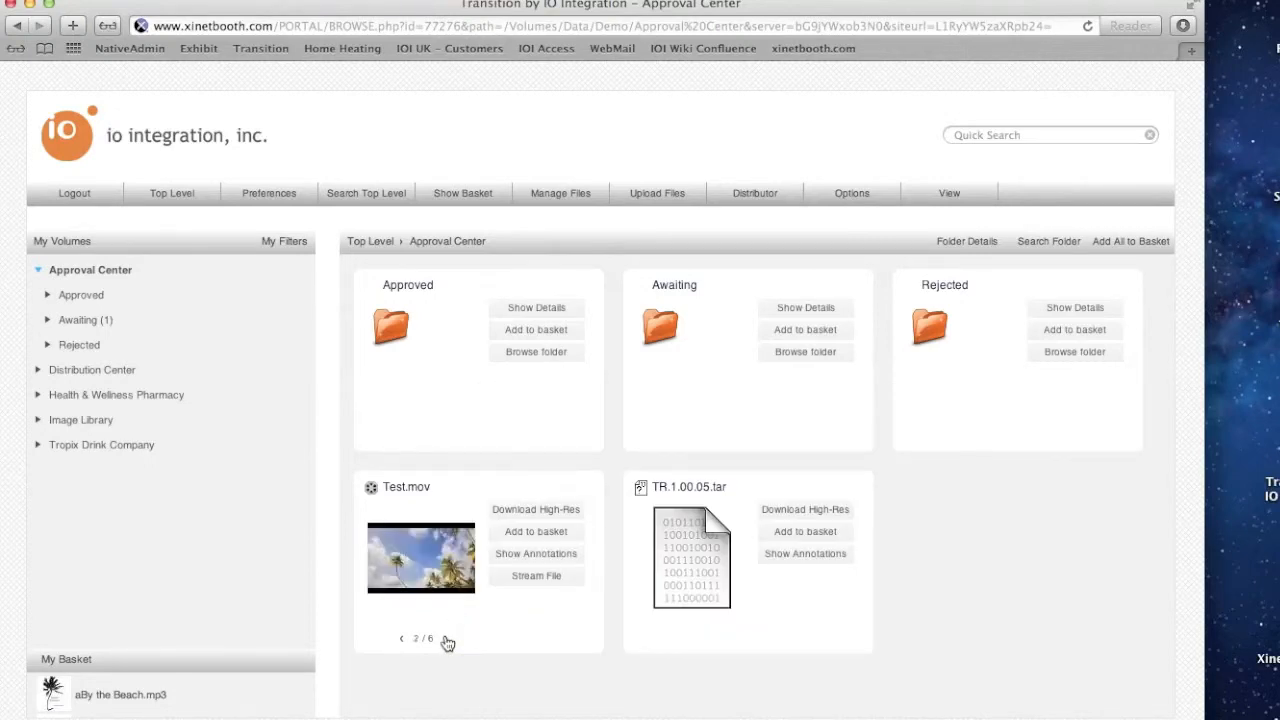
click(402, 640)
click(402, 640)
Open Test.mov's detail view and examine its optional video renditions
click(416, 570)
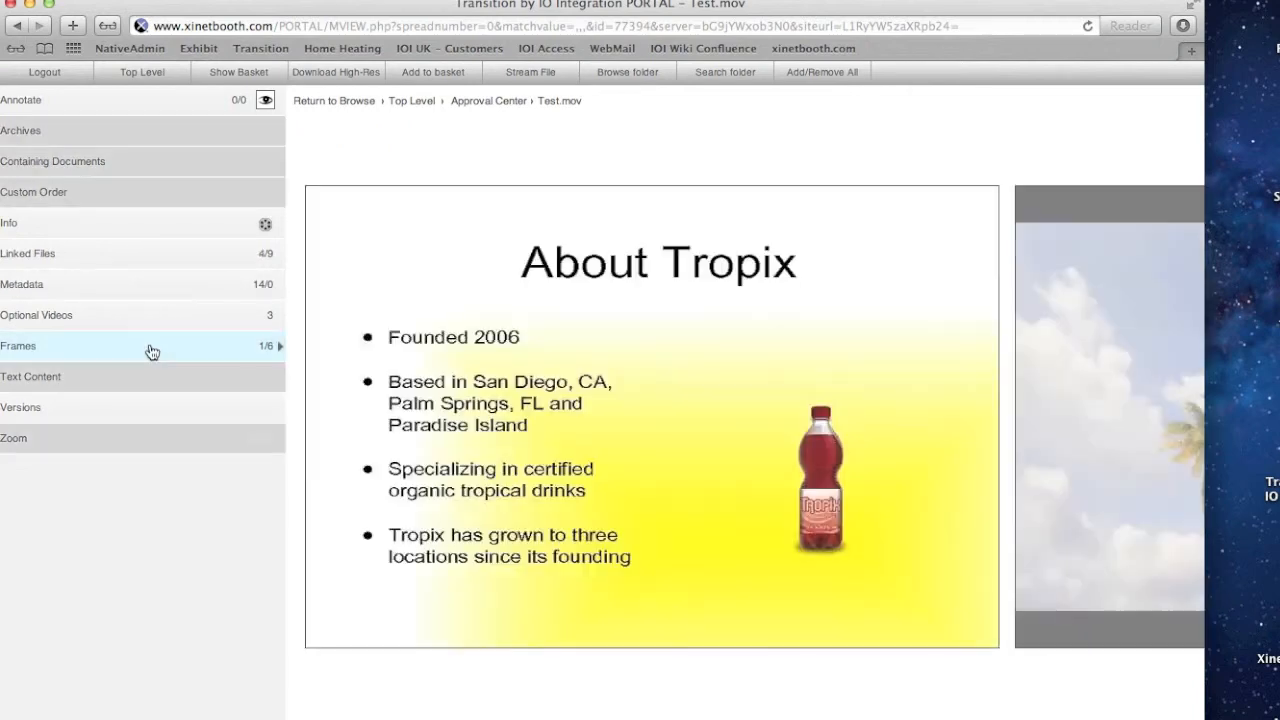
click(128, 316)
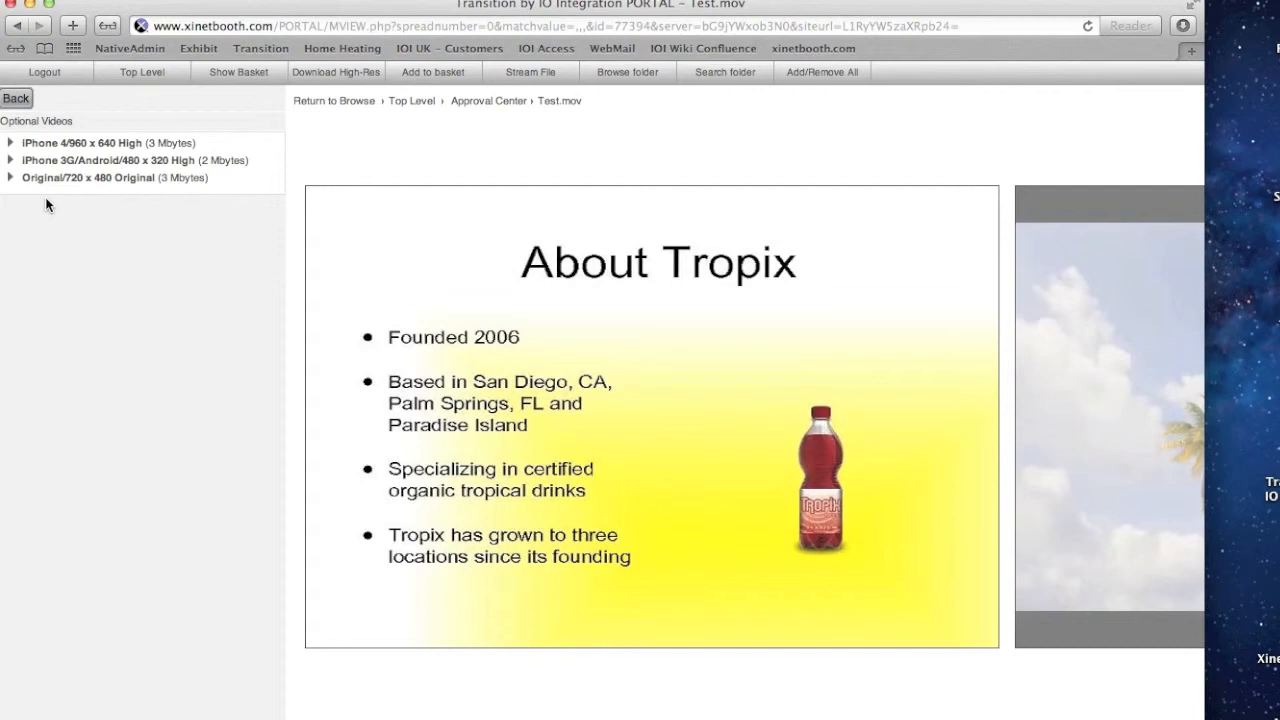
click(18, 101)
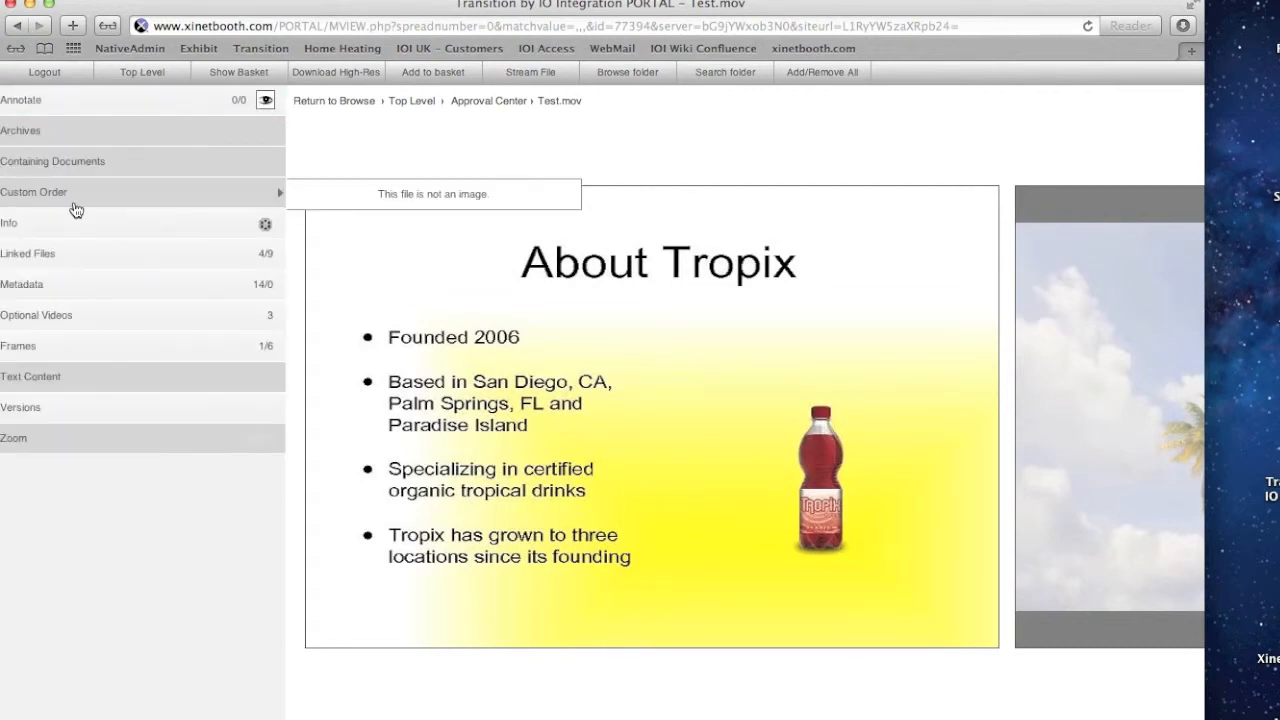